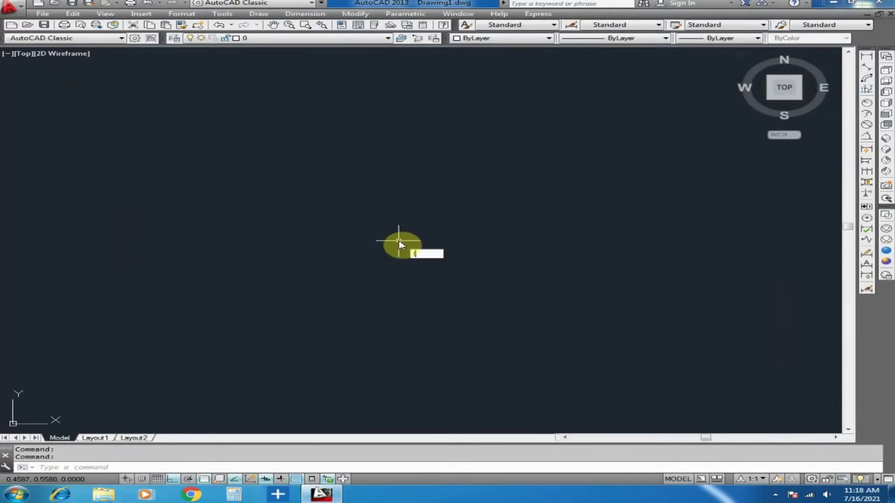
Step: Draw a vertical line down the middle of the drawing area as the profile's axis
{"action": "key", "text": "Return"}
{"action": "left_click", "coordinate": [389, 132]}
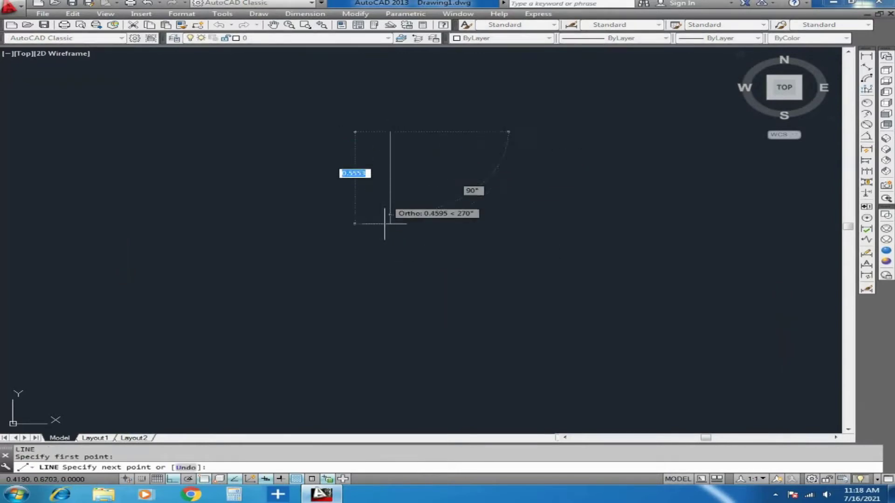
{"action": "left_click", "coordinate": [368, 329]}
{"action": "key", "text": "Escape"}
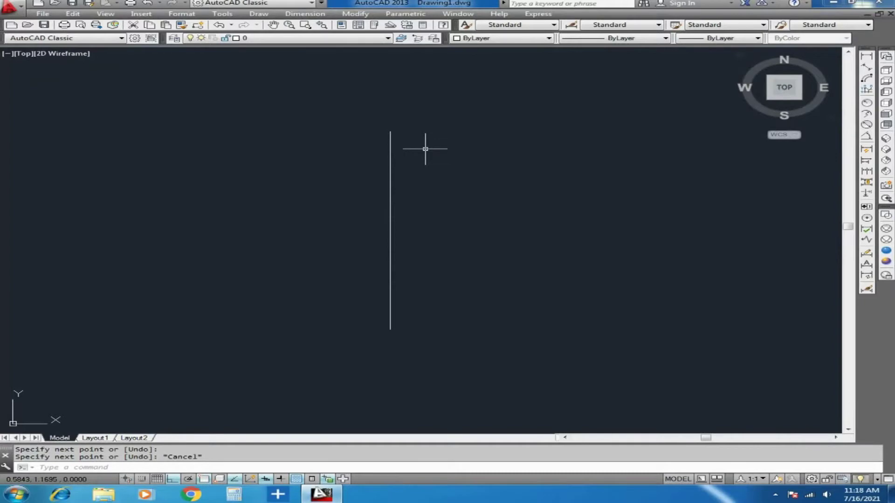
{"action": "key", "text": "Return"}
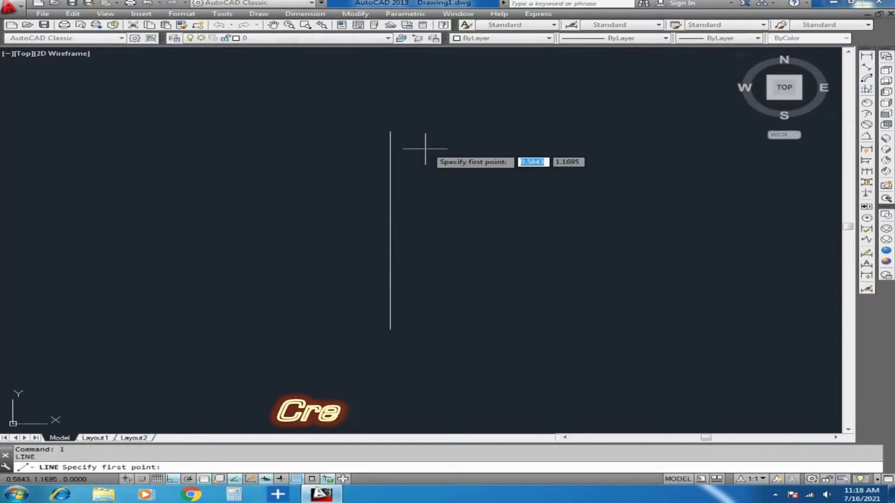
{"action": "key", "text": "Escape"}
Step: Start a polyline at the axis line's upper end and, with Ortho off, draw a steep segment slanting down to the right
{"action": "type", "text": "pl"}
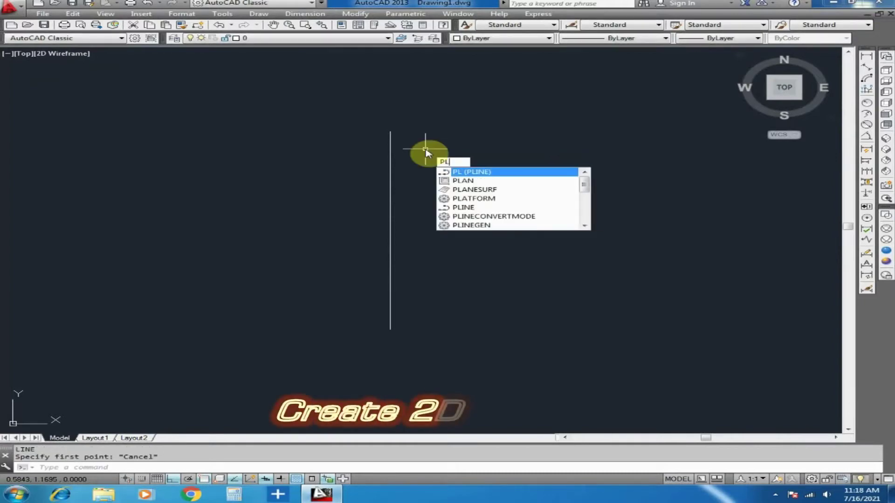
{"action": "key", "text": "Return"}
{"action": "left_click", "coordinate": [390, 132]}
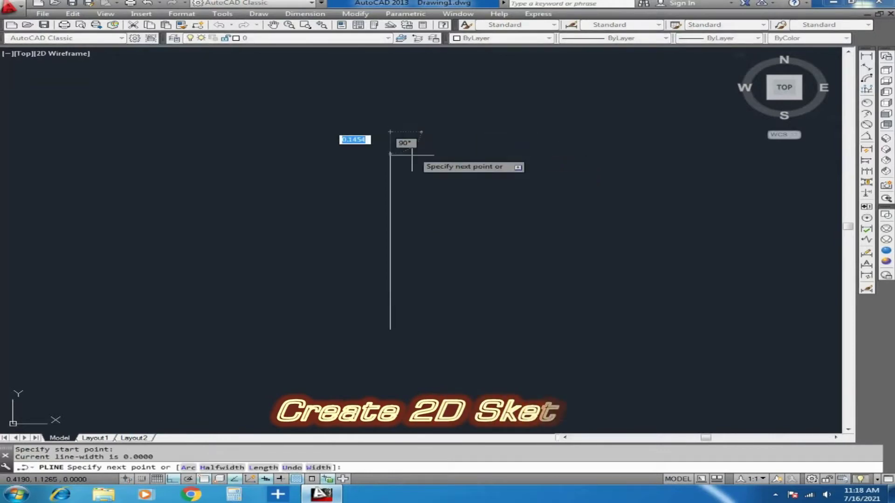
{"action": "key", "text": "F8"}
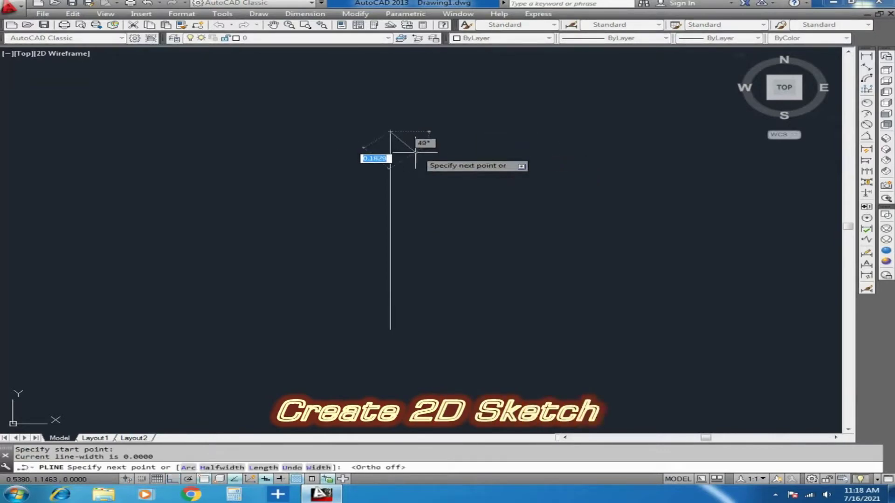
{"action": "left_click", "coordinate": [398, 178]}
{"action": "scroll", "coordinate": [399, 179], "scroll_direction": "up", "scroll_amount": 4}
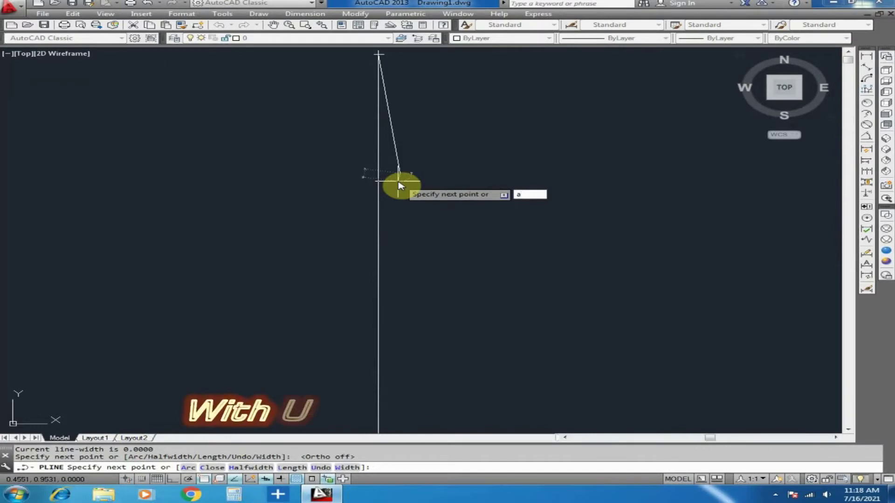
Step: Continue the polyline in Arc mode with six connected arcs curving alternately outward and inward down beside the axis
{"action": "key", "text": "BackSpace"}
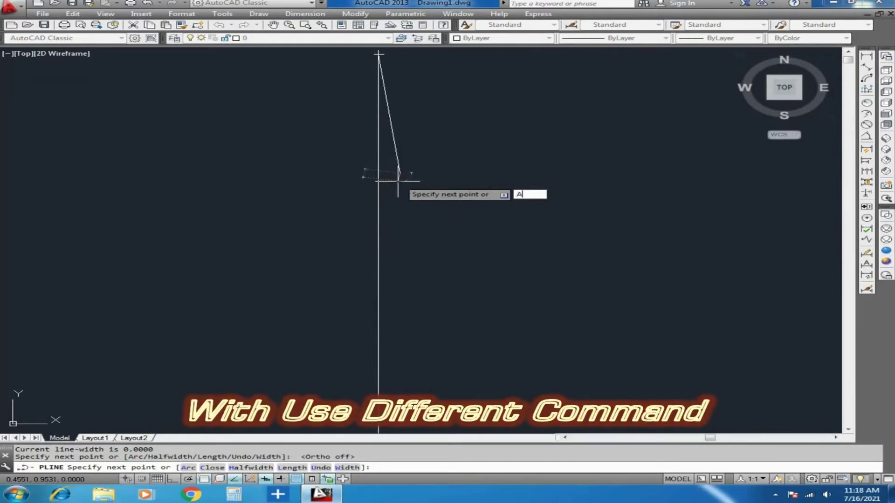
{"action": "key", "text": "Return"}
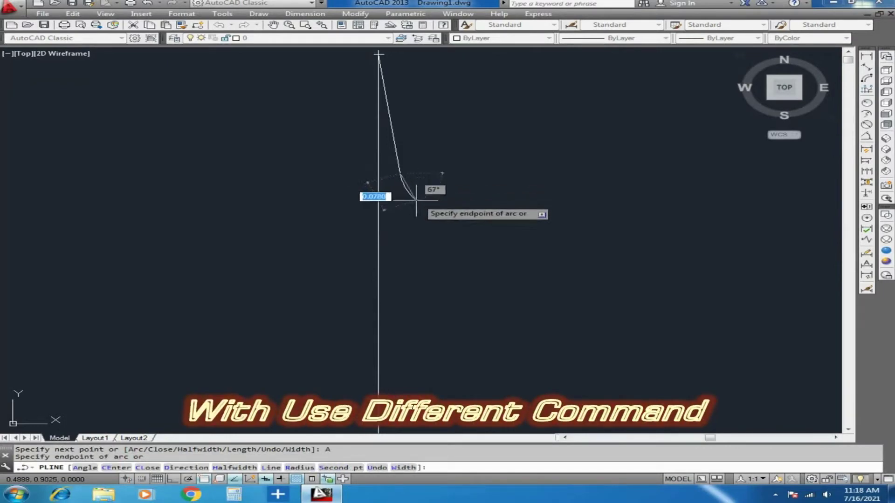
{"action": "left_click", "coordinate": [432, 198]}
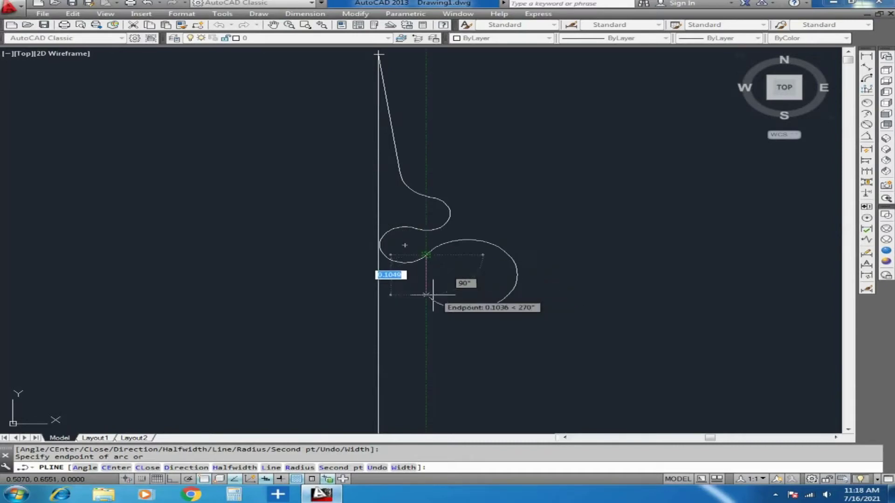
{"action": "left_click", "coordinate": [426, 306]}
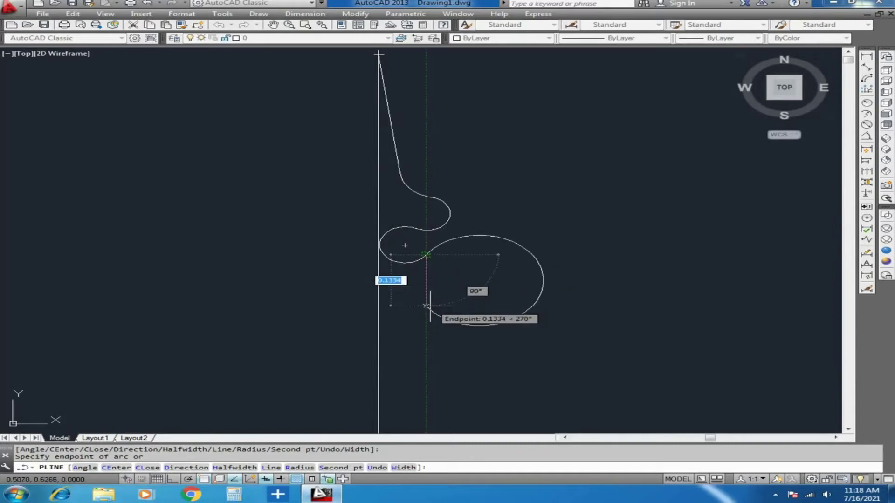
{"action": "left_click", "coordinate": [426, 351]}
{"action": "scroll", "coordinate": [435, 279], "scroll_direction": "down", "scroll_amount": 4}
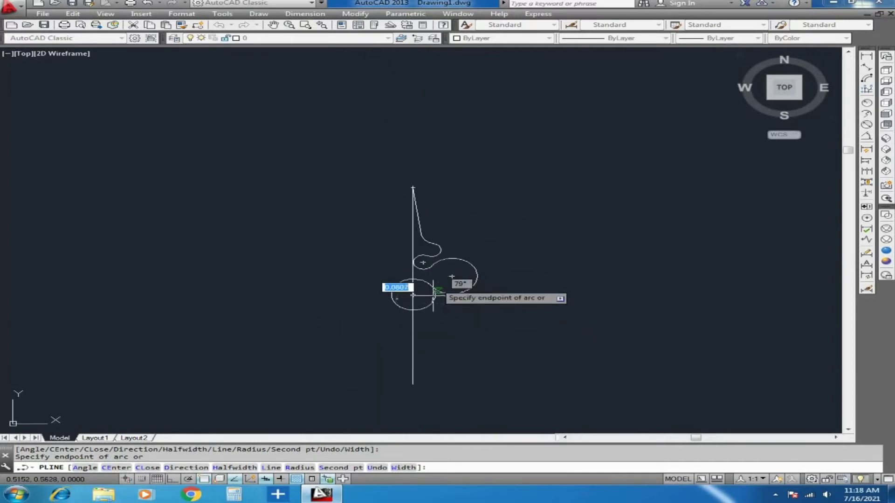
{"action": "left_click", "coordinate": [433, 341]}
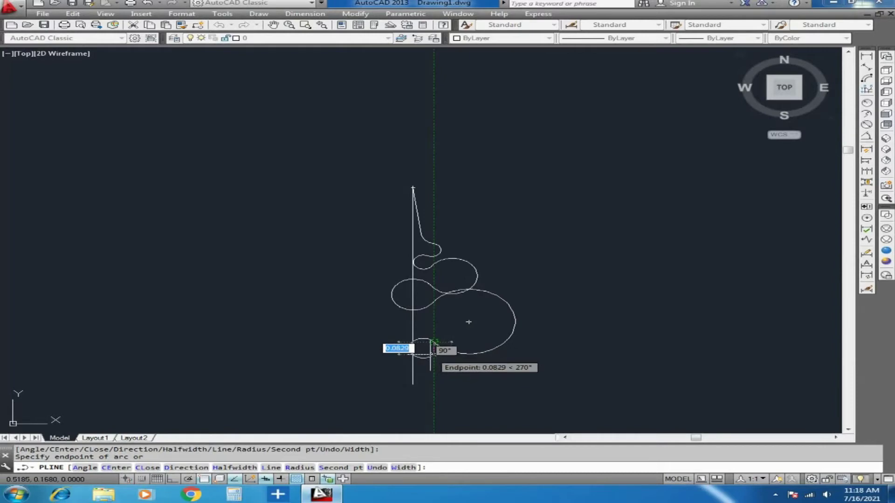
Step: Return the polyline to Line mode and add a short vertical segment down and a horizontal segment to the right, with Ortho on
{"action": "type", "text": "L"}
{"action": "key", "text": "Return"}
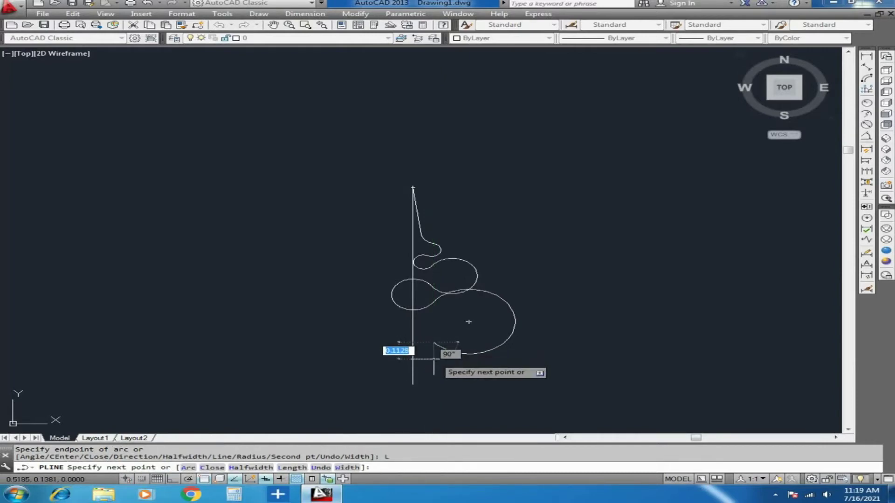
{"action": "left_click", "coordinate": [434, 360]}
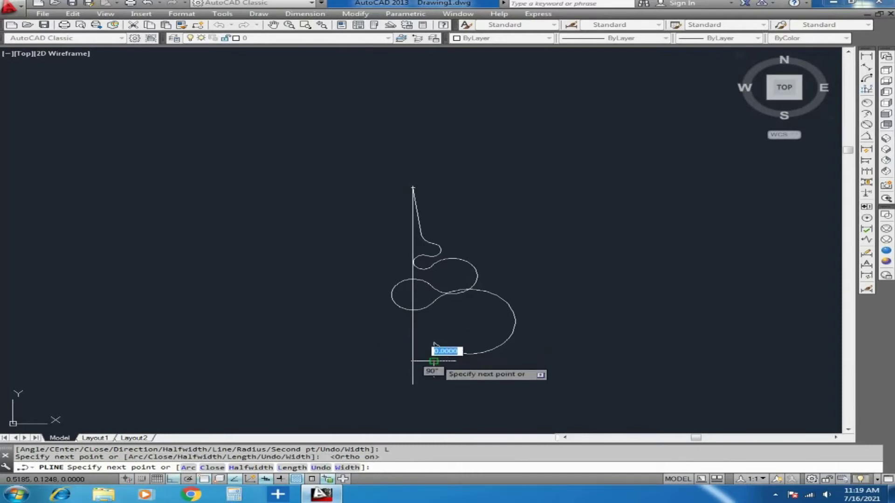
{"action": "left_click", "coordinate": [504, 367]}
{"action": "key", "text": "Escape"}
Step: Stretch the midpoint of the polyline's lowest large arc inward to make a smaller bulge
{"action": "scroll", "coordinate": [438, 275], "scroll_direction": "up", "scroll_amount": 2}
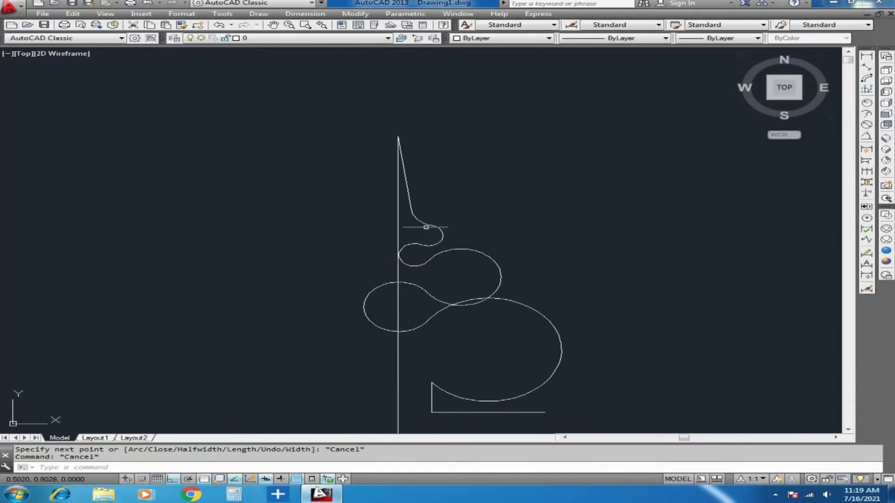
{"action": "left_click", "coordinate": [558, 318]}
{"action": "left_click", "coordinate": [550, 335]}
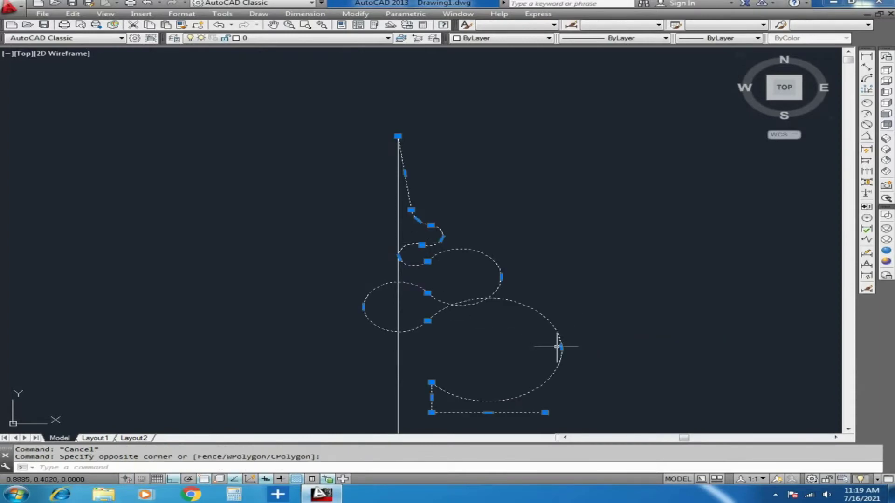
{"action": "left_click", "coordinate": [562, 347]}
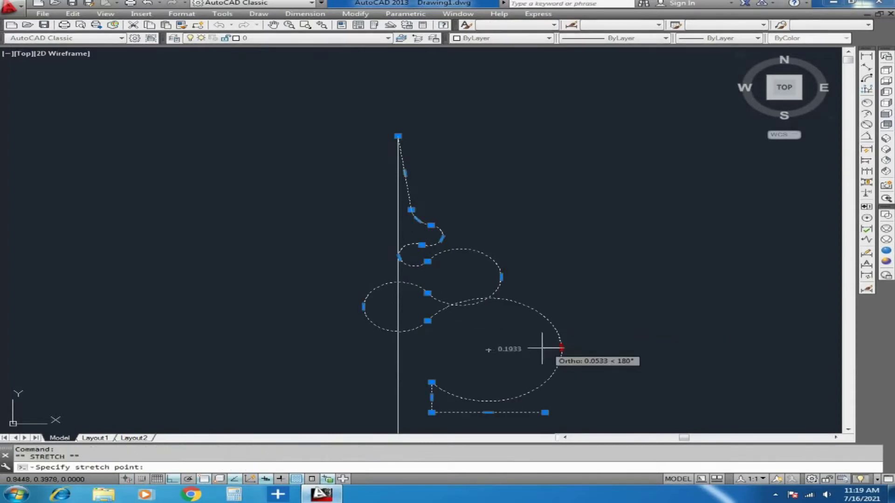
{"action": "left_click", "coordinate": [478, 352]}
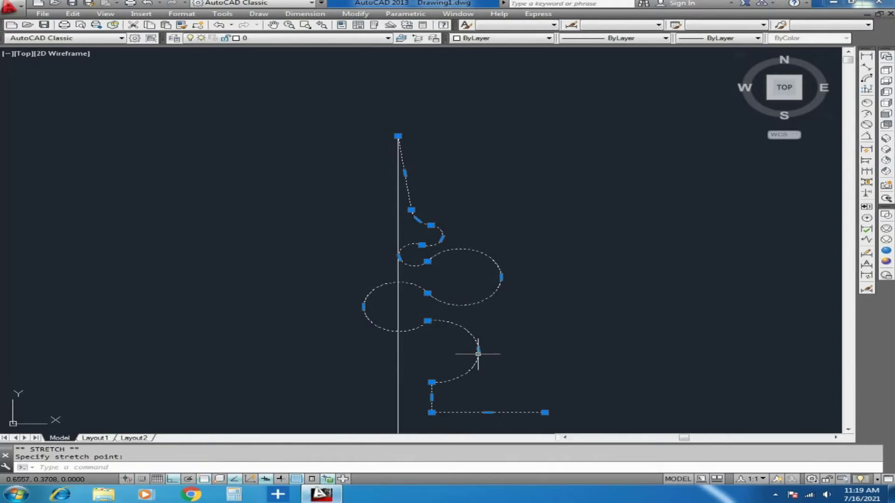
Step: Stretch the midpoints of the two inward-curving arcs to the right so both stay clear of the axis line
{"action": "left_click", "coordinate": [363, 307]}
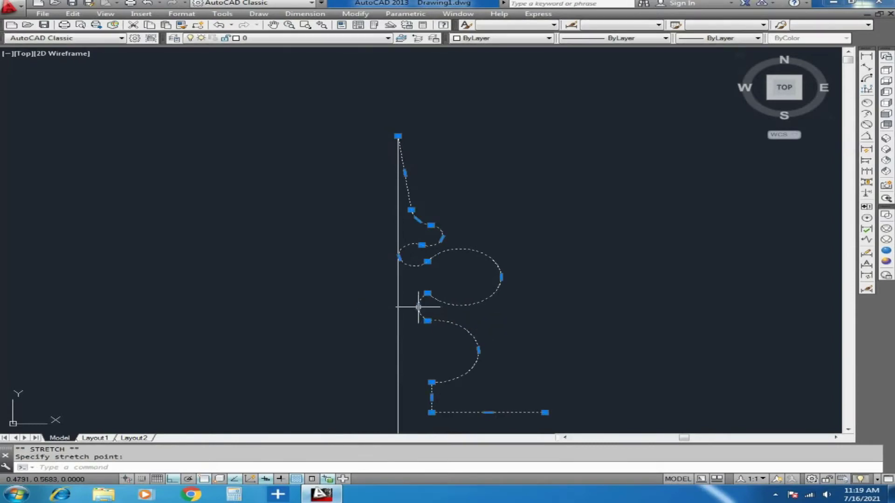
{"action": "left_click", "coordinate": [415, 334]}
{"action": "scroll", "coordinate": [409, 308], "scroll_direction": "up", "scroll_amount": 5}
{"action": "scroll", "coordinate": [337, 306], "scroll_direction": "down", "scroll_amount": 2}
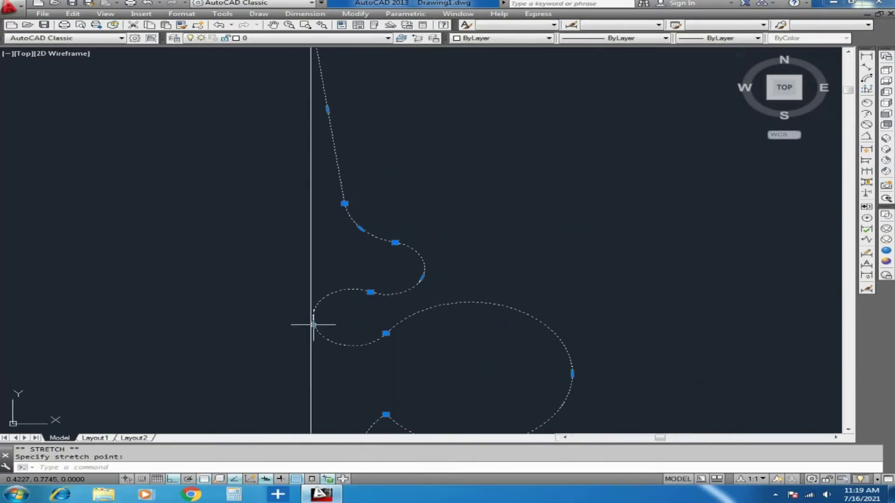
{"action": "left_click", "coordinate": [314, 323]}
{"action": "left_click", "coordinate": [379, 334]}
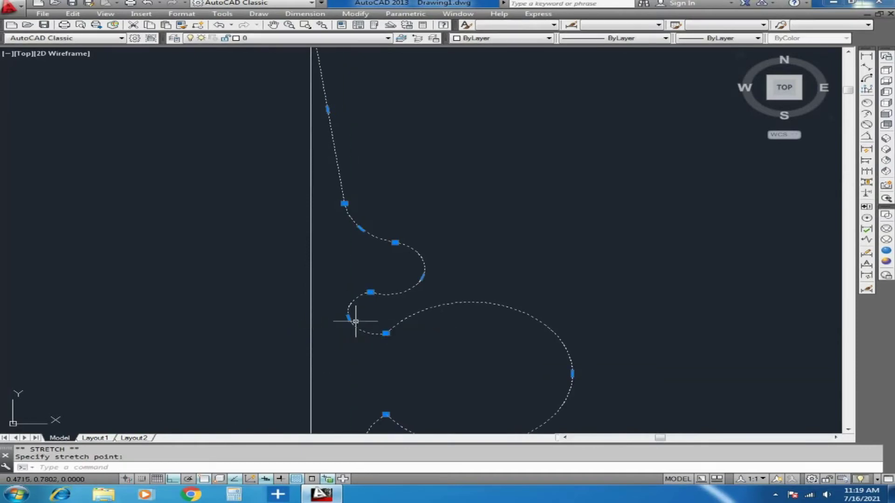
Step: Stretch the midpoint of the middle outward arc inward to a radius of about 0.07, and deselect the polyline
{"action": "middle_click_drag", "start_coordinate": [379, 334], "coordinate": [391, 240]}
{"action": "left_click", "coordinate": [570, 256]}
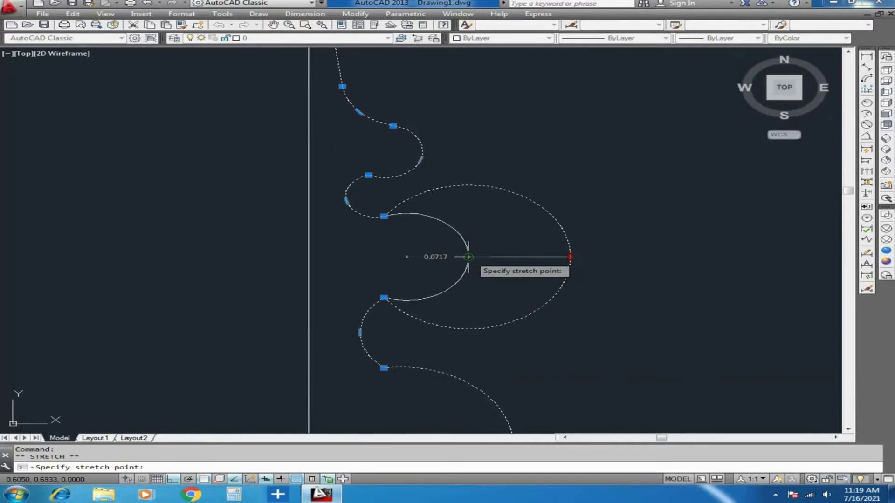
{"action": "left_click", "coordinate": [469, 257]}
{"action": "middle_click_drag", "start_coordinate": [469, 257], "coordinate": [462, 153]}
{"action": "scroll", "coordinate": [422, 289], "scroll_direction": "down", "scroll_amount": 2}
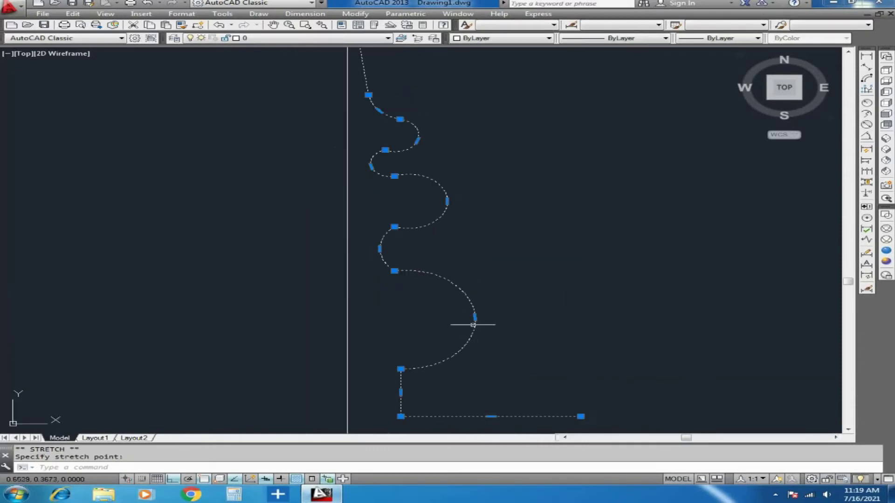
{"action": "key", "text": "Escape"}
Step: Trim away the horizontal segment that extends outward from the foot of the profile
{"action": "middle_click_drag", "start_coordinate": [433, 356], "coordinate": [411, 223]}
{"action": "scroll", "coordinate": [408, 362], "scroll_direction": "down", "scroll_amount": 2}
{"action": "mouse_move", "coordinate": [401, 315]}
{"action": "middle_mouse_down"}
{"action": "mouse_move", "coordinate": [408, 361]}
{"action": "mouse_move", "coordinate": [396, 304]}
{"action": "middle_mouse_up"}
{"action": "scroll", "coordinate": [407, 337], "scroll_direction": "down", "scroll_amount": 2}
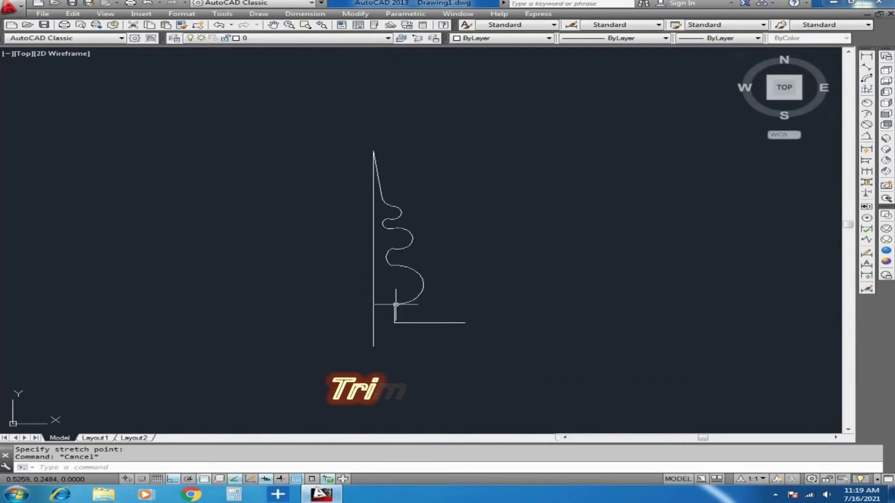
{"action": "scroll", "coordinate": [438, 320], "scroll_direction": "up", "scroll_amount": 5}
{"action": "scroll", "coordinate": [439, 326], "scroll_direction": "down", "scroll_amount": 3}
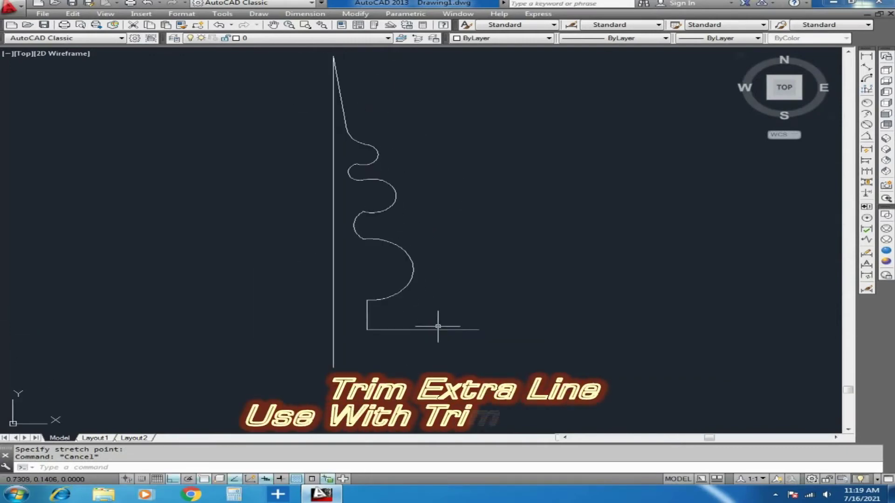
{"action": "key", "text": "Escape"}
{"action": "type", "text": "TR"}
{"action": "key", "text": "Return"}
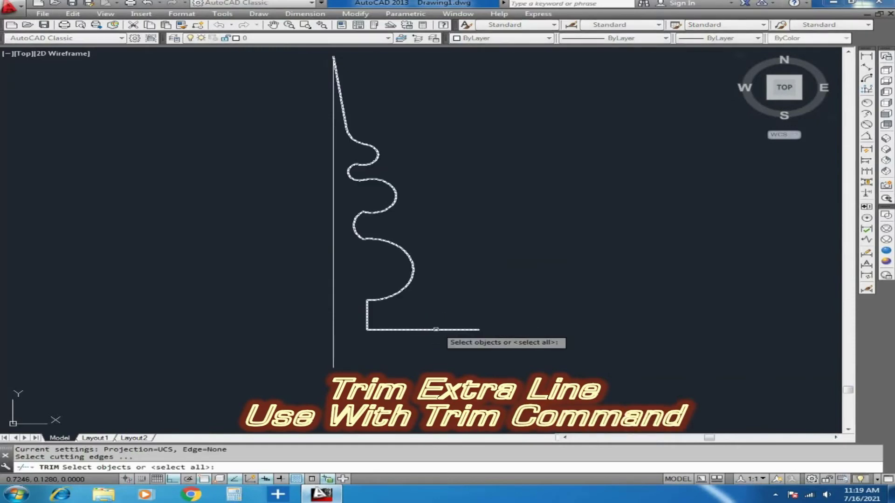
{"action": "key", "text": "Return"}
{"action": "left_click", "coordinate": [429, 328]}
{"action": "key", "text": "Escape"}
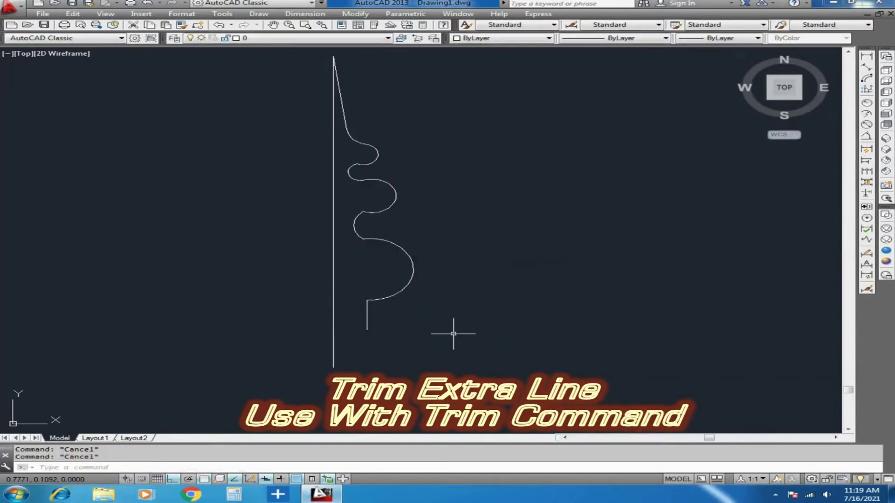
Step: Draw a horizontal polyline from the lower end of the profile across to the axis line to close the base
{"action": "type", "text": "PL"}
{"action": "key", "text": "Return"}
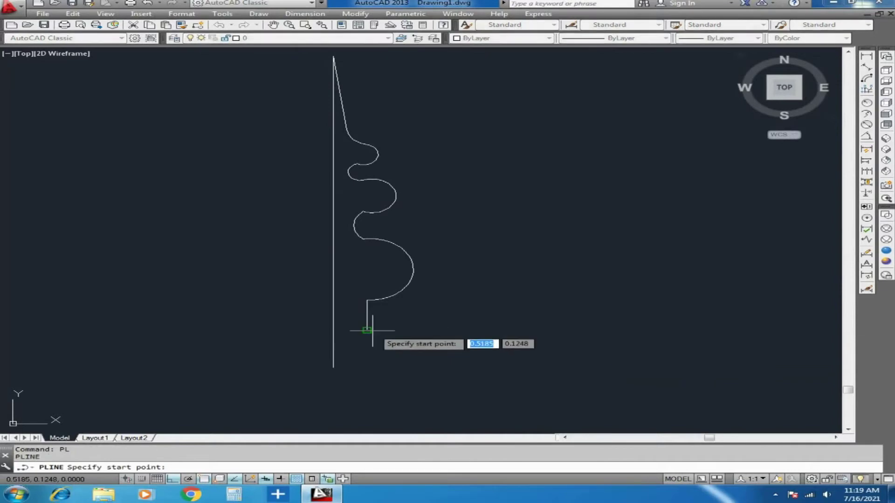
{"action": "left_click", "coordinate": [367, 330]}
{"action": "left_click", "coordinate": [333, 330]}
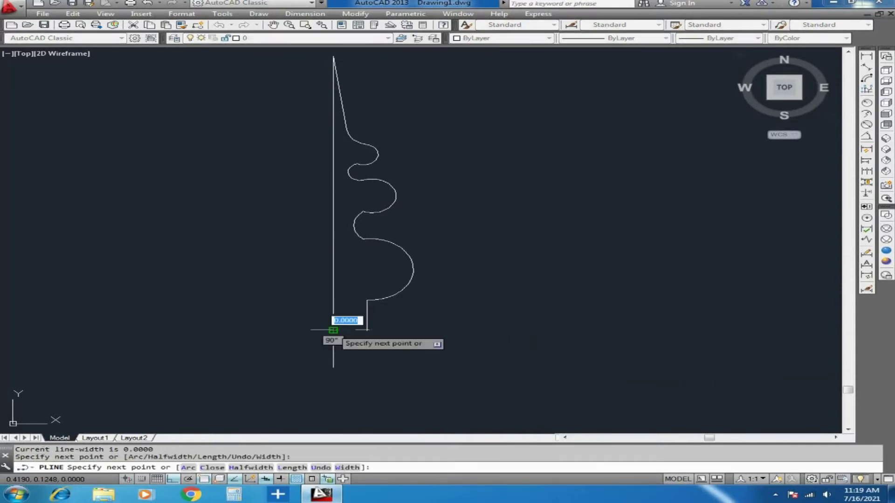
{"action": "key", "text": "Escape"}
Step: Trim the part of the axis line that sticks out below the base line
{"action": "middle_click_drag", "start_coordinate": [382, 337], "coordinate": [411, 367]}
{"action": "type", "text": "TR"}
{"action": "key", "text": "Return"}
{"action": "key", "text": "Return"}
{"action": "left_click", "coordinate": [385, 379]}
{"action": "left_click", "coordinate": [350, 385]}
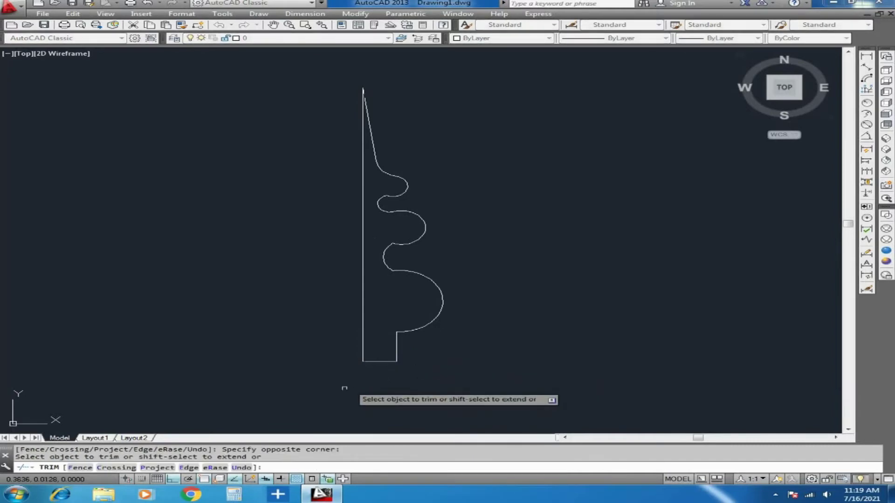
{"action": "scroll", "coordinate": [382, 336], "scroll_direction": "down", "scroll_amount": 2}
{"action": "mouse_move", "coordinate": [390, 291]}
{"action": "middle_mouse_down"}
{"action": "mouse_move", "coordinate": [406, 296]}
{"action": "mouse_move", "coordinate": [415, 275]}
{"action": "middle_mouse_up"}
{"action": "key", "text": "Escape"}
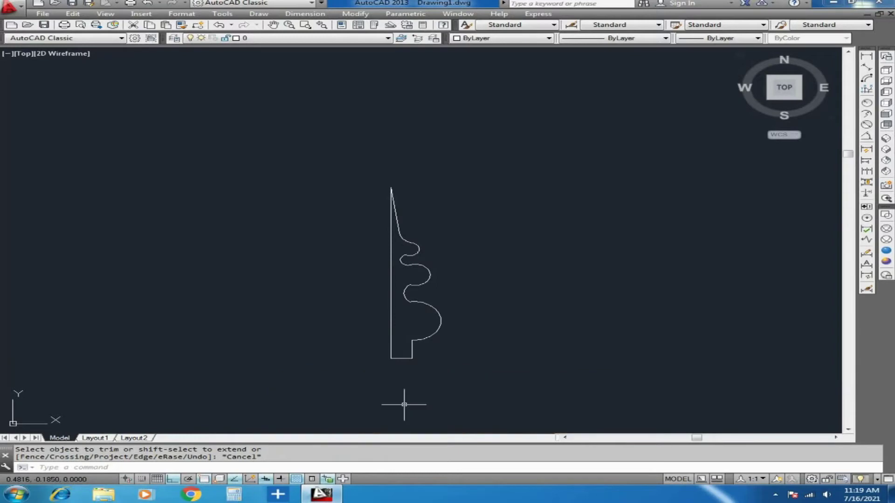
Step: Convert the closed bulged half-profile and its axis and base lines into a region
{"action": "type", "text": "EG"}
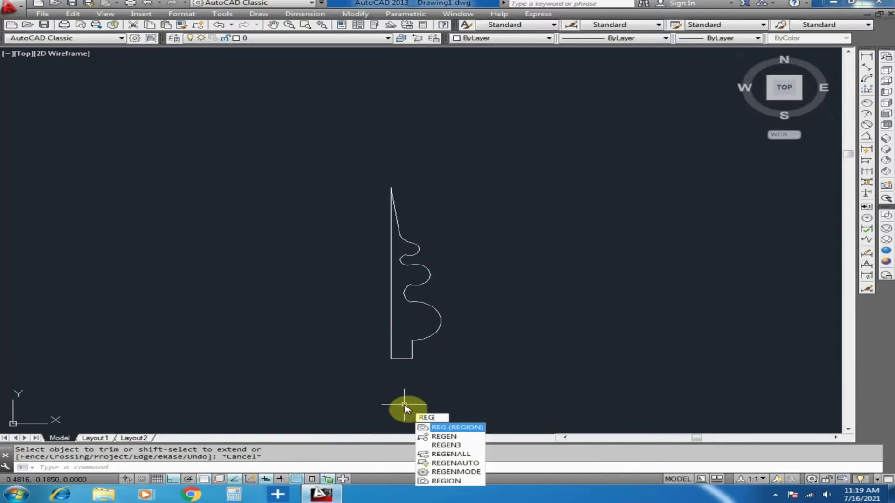
{"action": "key", "text": "Return"}
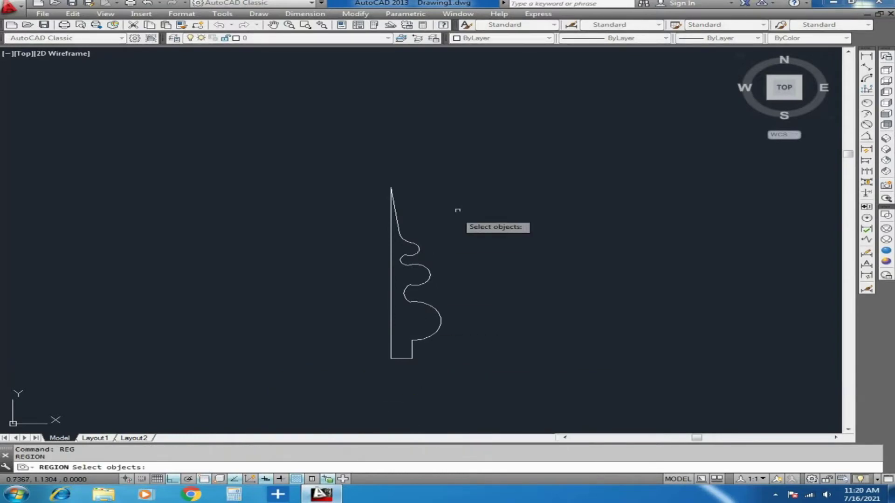
{"action": "left_click", "coordinate": [471, 185]}
{"action": "left_click", "coordinate": [350, 386]}
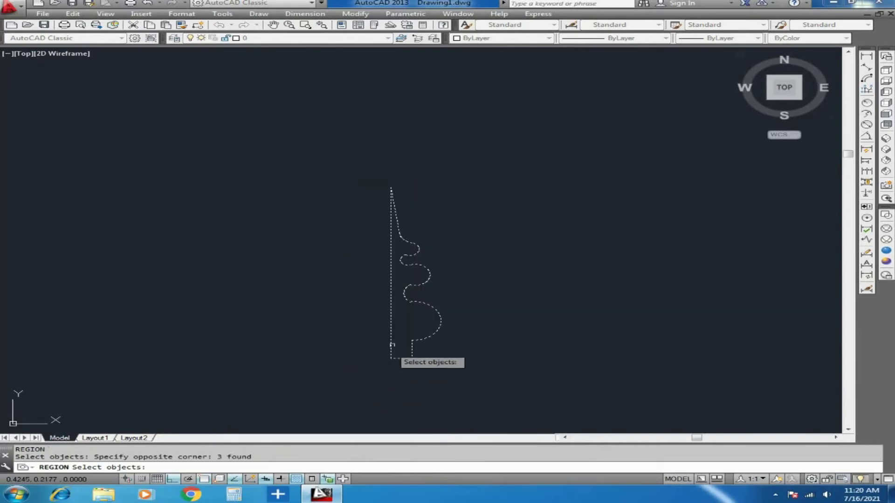
{"action": "key", "text": "Return"}
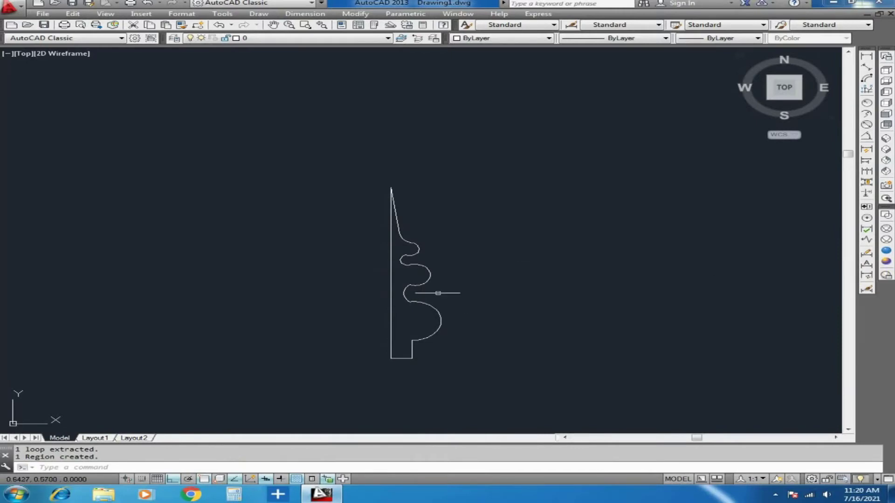
Step: Apply the Conceptual visual style and switch to the SW Isometric view, leaving nothing selected
{"action": "left_click", "coordinate": [886, 263]}
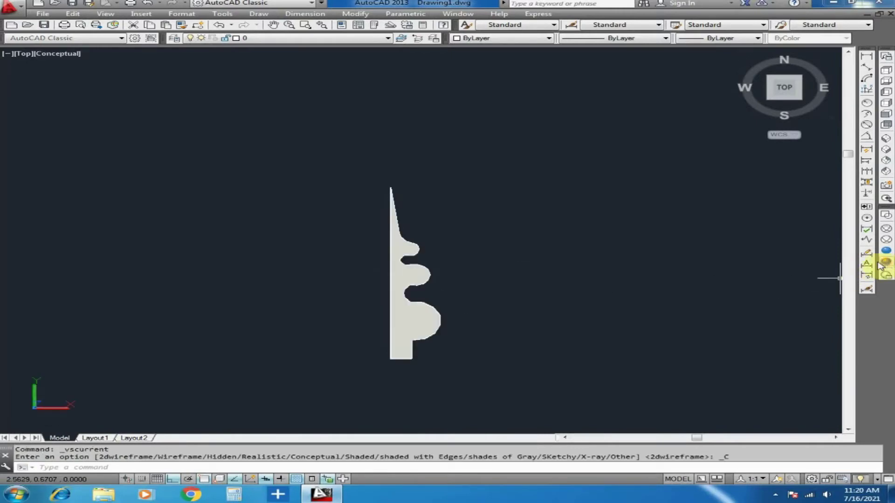
{"action": "left_click", "coordinate": [887, 138]}
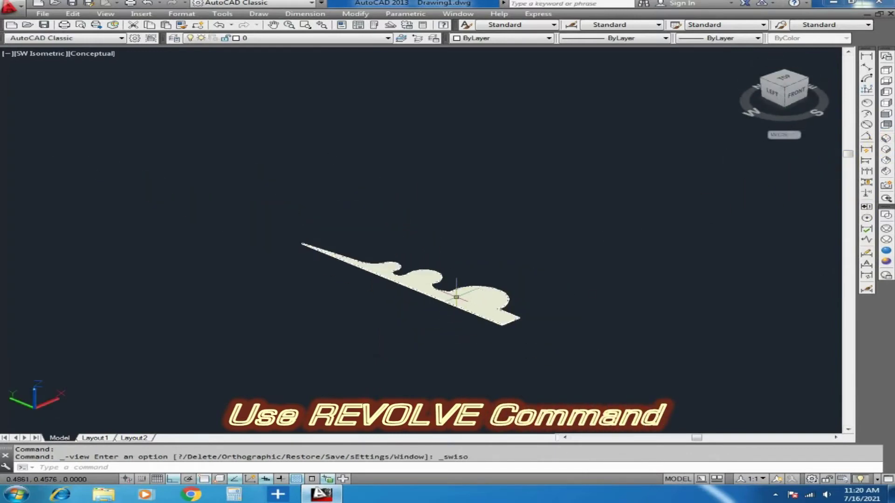
{"action": "type", "text": "E"}
{"action": "key", "text": "Escape"}
{"action": "key", "text": "Escape"}
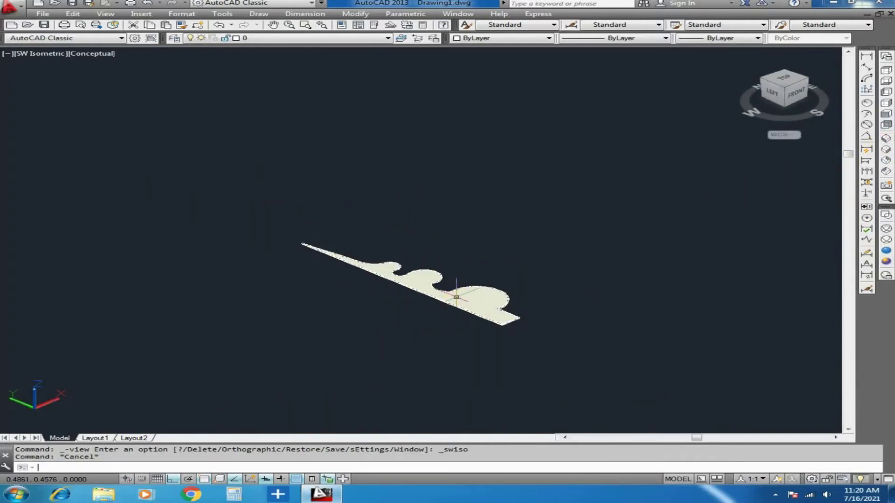
Step: Revolve the region 360 degrees around its straight axis edge, starting the axis at the base corner with ortho on
{"action": "type", "text": "REV"}
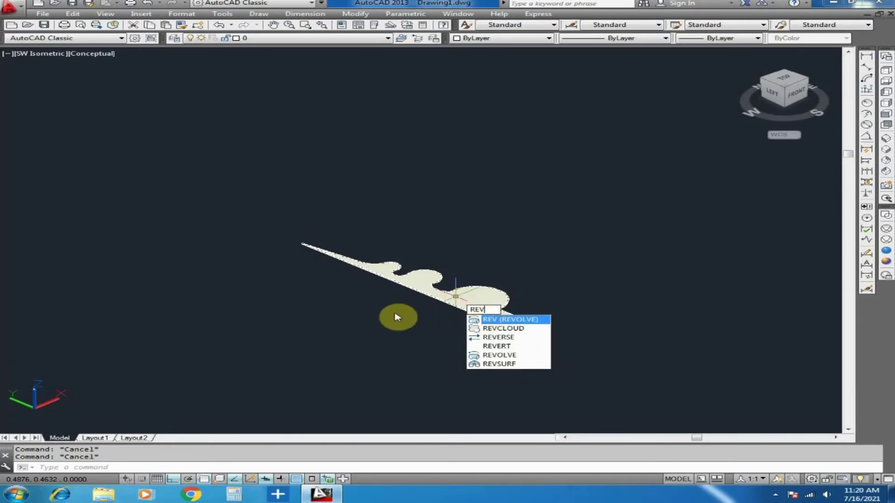
{"action": "key", "text": "Return"}
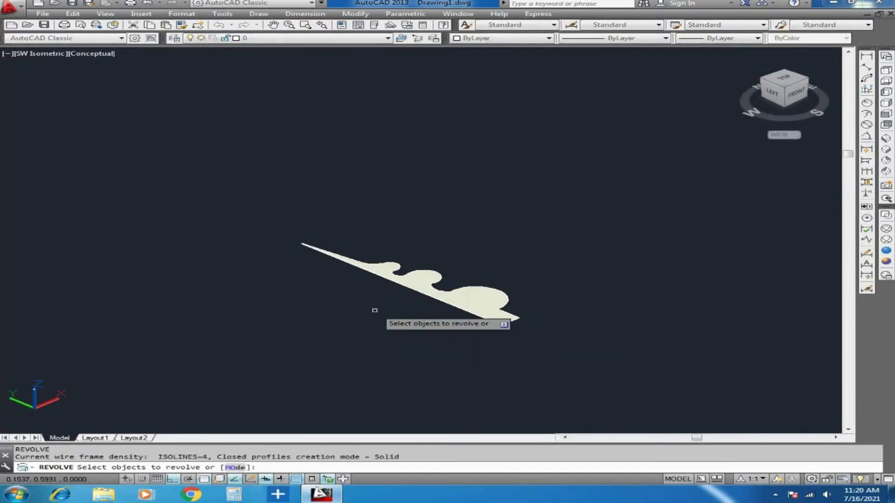
{"action": "left_click", "coordinate": [426, 285]}
{"action": "key", "text": "Return"}
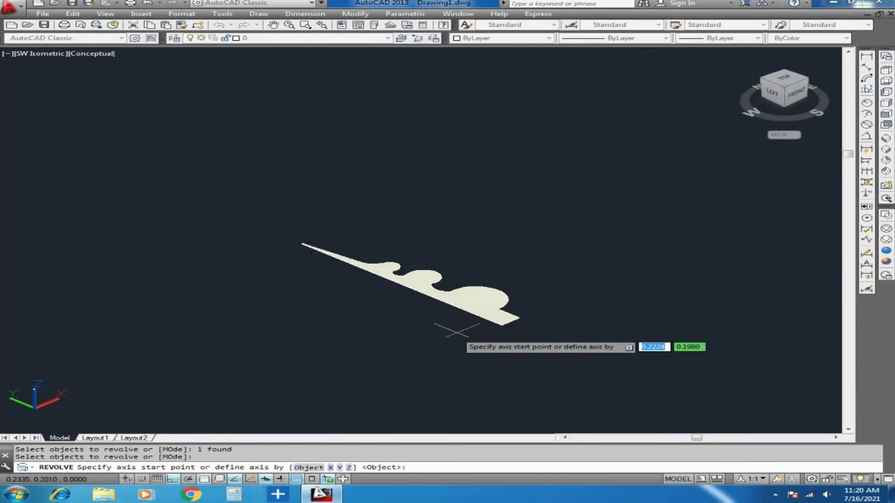
{"action": "left_click", "coordinate": [500, 324]}
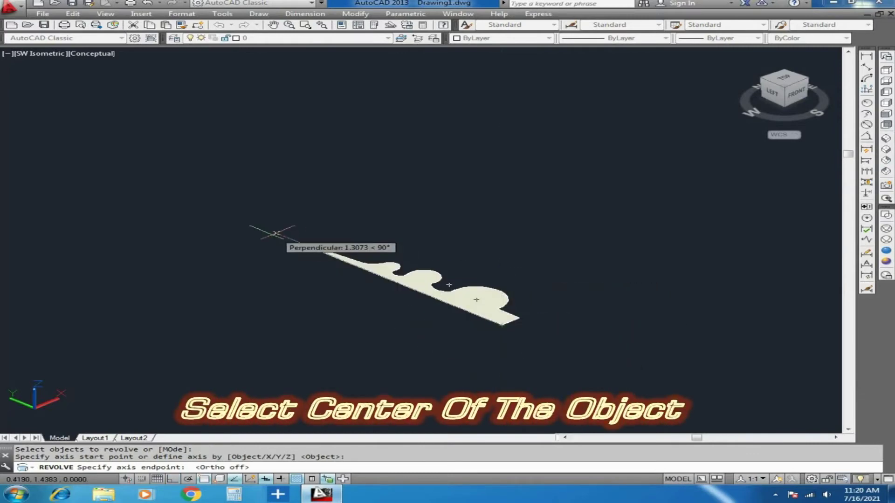
{"action": "key", "text": "F8"}
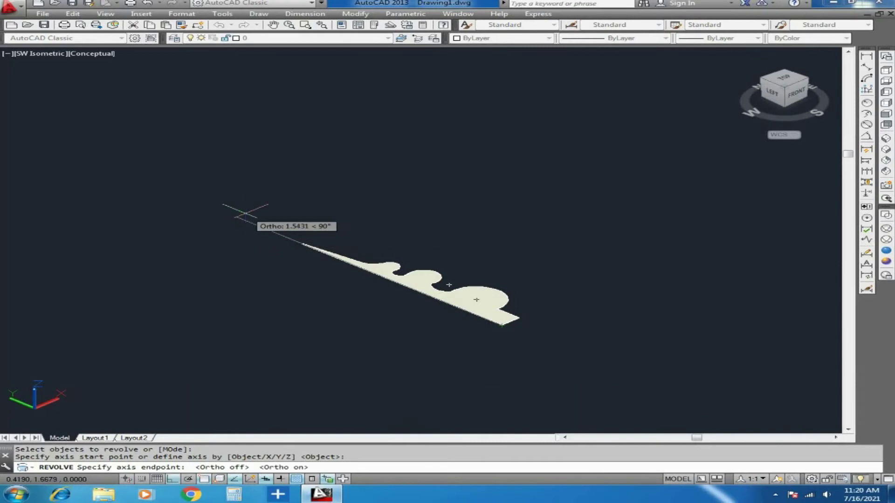
{"action": "left_click", "coordinate": [236, 223]}
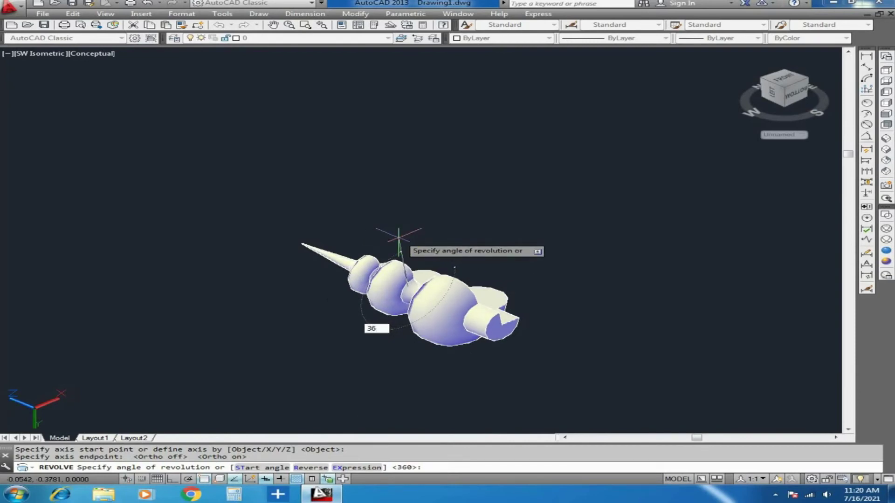
{"action": "key", "text": "Return"}
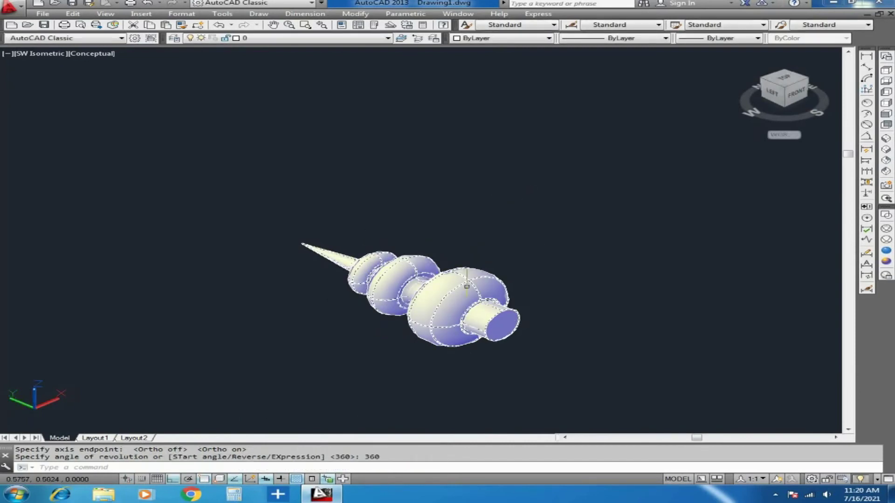
Step: Examine the revolved solid from several directions, from its pointed tip to its cylindrical base
{"action": "middle_click_drag", "start_coordinate": [434, 302], "coordinate": [324, 365], "text": "shift"}
{"action": "middle_click_drag", "start_coordinate": [408, 304], "coordinate": [552, 337], "text": "shift"}
{"action": "scroll", "coordinate": [306, 271], "scroll_direction": "up", "scroll_amount": 4}
{"action": "scroll", "coordinate": [323, 269], "scroll_direction": "down", "scroll_amount": 7}
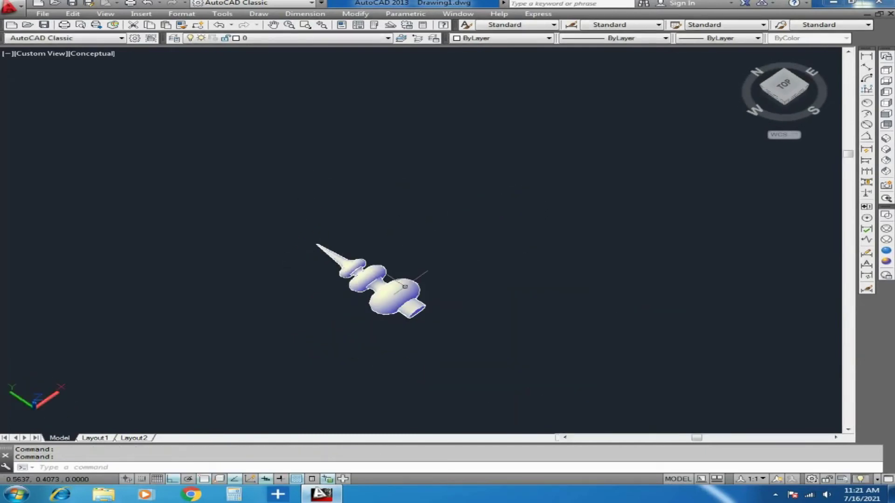
{"action": "scroll", "coordinate": [406, 289], "scroll_direction": "up", "scroll_amount": 5}
{"action": "middle_click_drag", "start_coordinate": [434, 308], "coordinate": [314, 315], "text": "shift"}
{"action": "middle_click_drag", "start_coordinate": [400, 273], "coordinate": [303, 149], "text": "shift"}
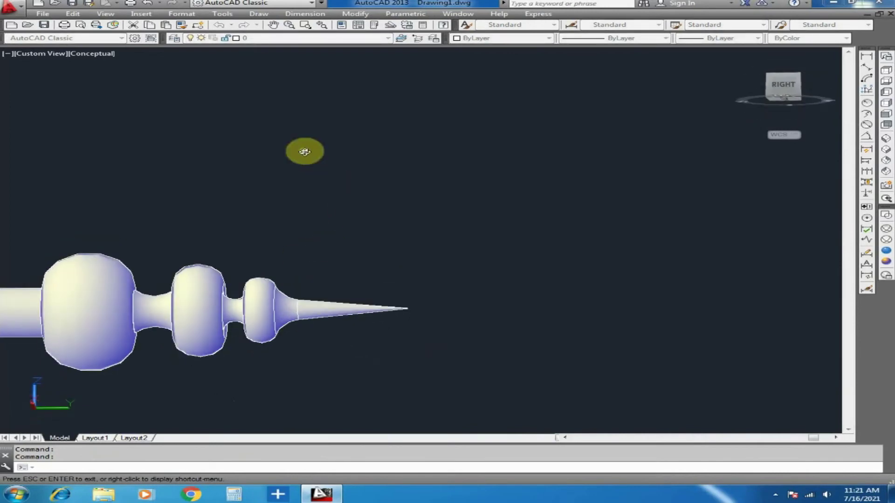
{"action": "middle_click_drag", "start_coordinate": [443, 333], "coordinate": [224, 130], "text": "shift"}
{"action": "scroll", "coordinate": [336, 242], "scroll_direction": "down", "scroll_amount": 6}
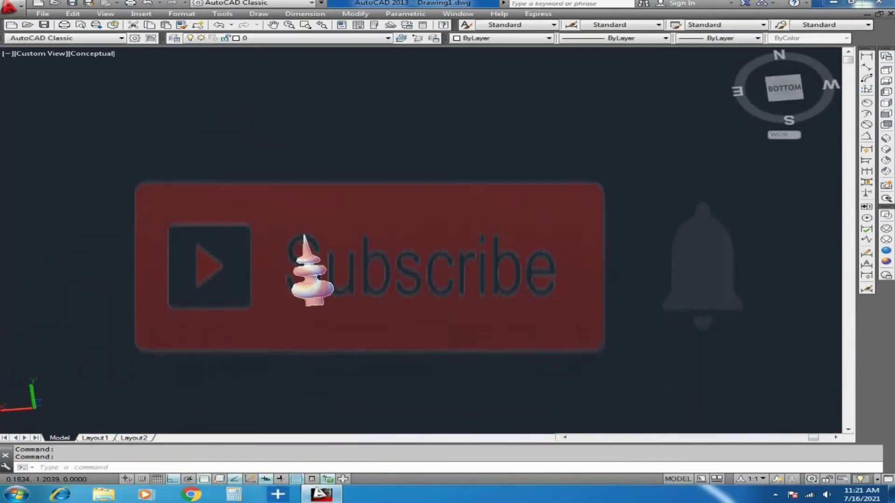
{"action": "scroll", "coordinate": [336, 289], "scroll_direction": "up", "scroll_amount": 3}
{"action": "middle_click_drag", "start_coordinate": [322, 280], "coordinate": [246, 285]}
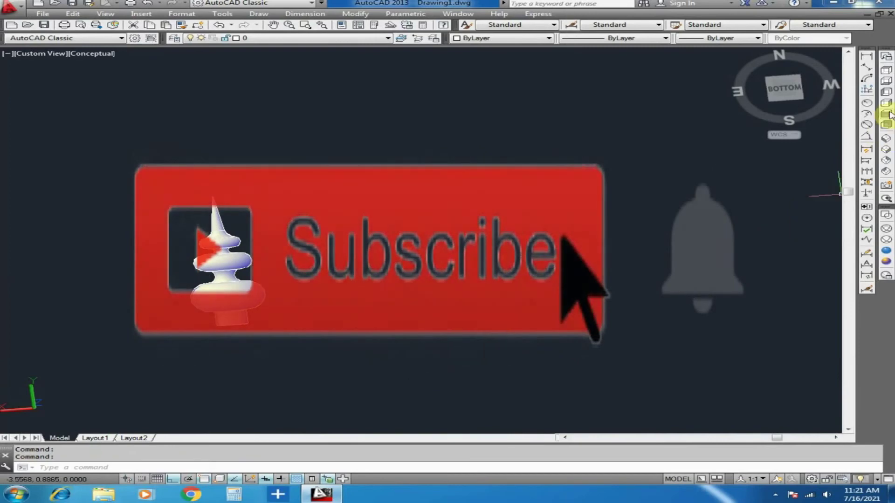
Step: In the Top view, draw the upper flange, vertical stem and middle arm edge of a stepped polyline beside the revolved solid
{"action": "left_click", "coordinate": [885, 72]}
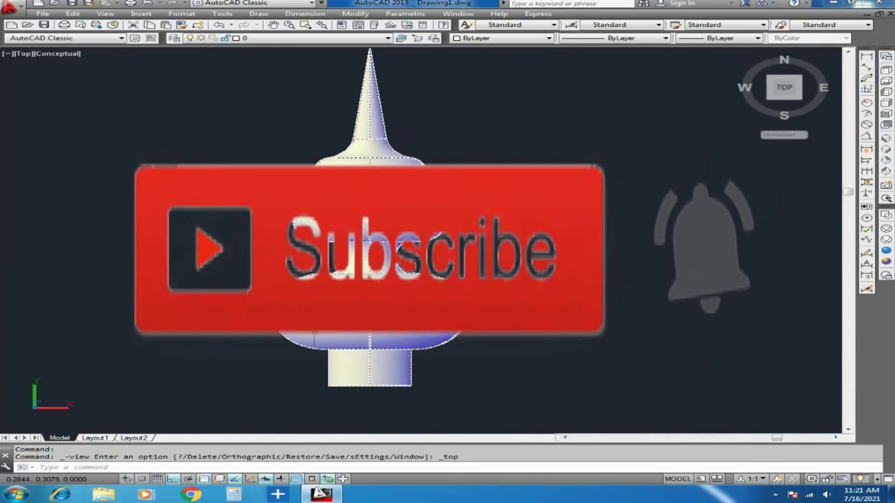
{"action": "middle_click_drag", "start_coordinate": [336, 313], "coordinate": [271, 288]}
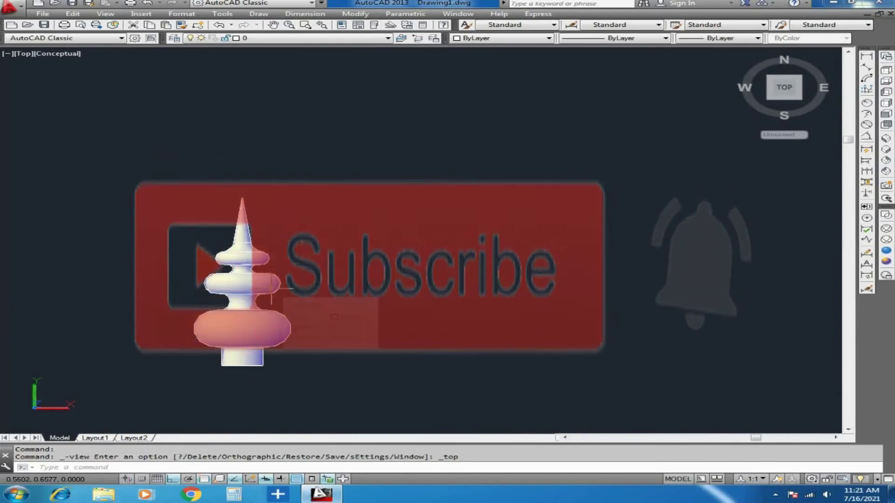
{"action": "type", "text": "PL"}
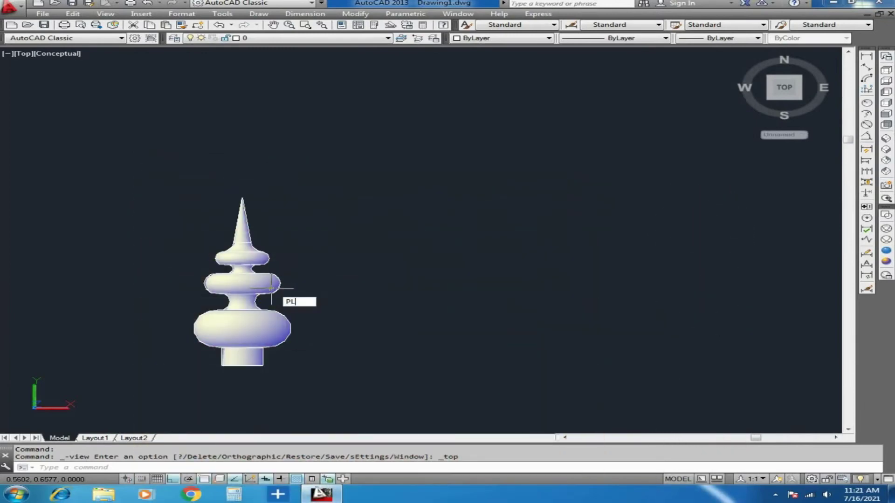
{"action": "key", "text": "Return"}
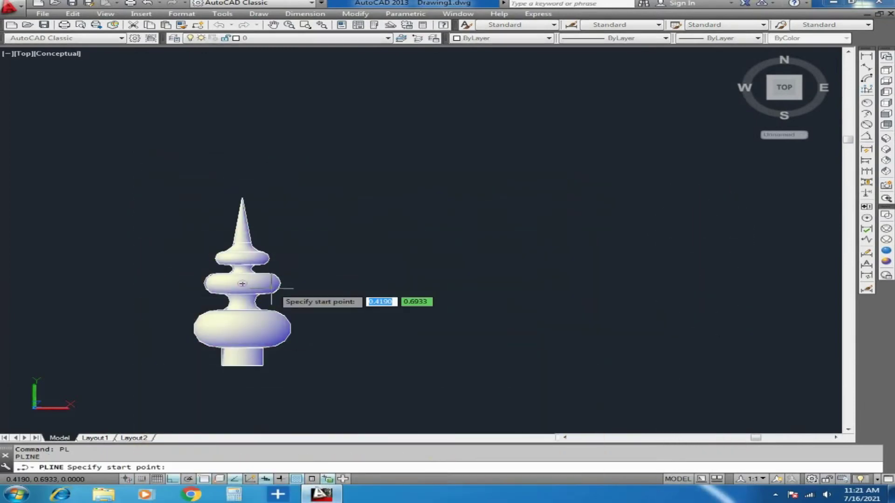
{"action": "left_click", "coordinate": [429, 180]}
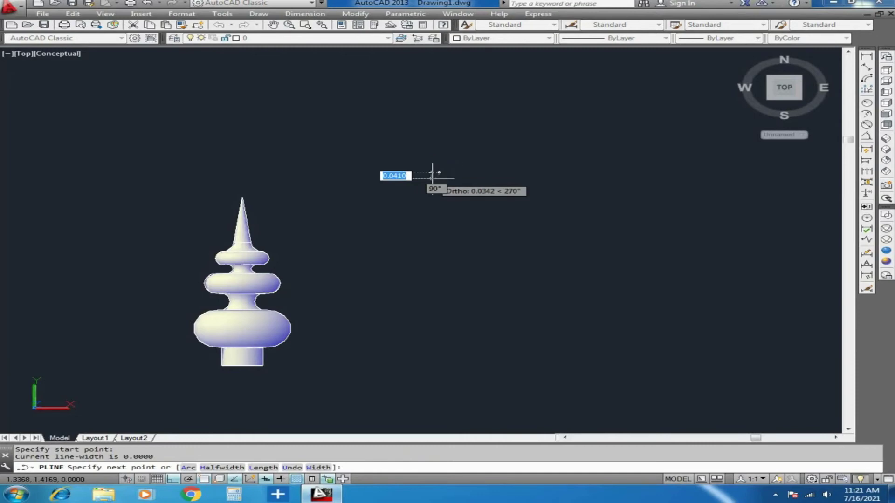
{"action": "left_click", "coordinate": [492, 173]}
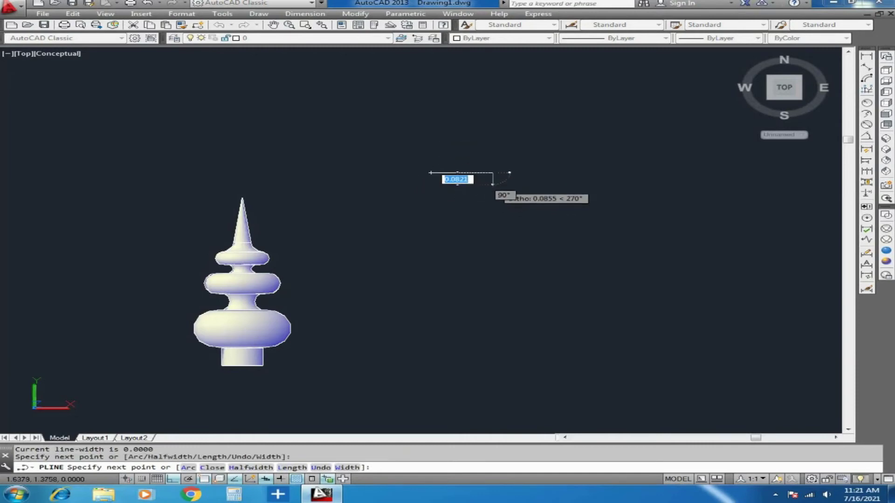
{"action": "left_click", "coordinate": [493, 183]}
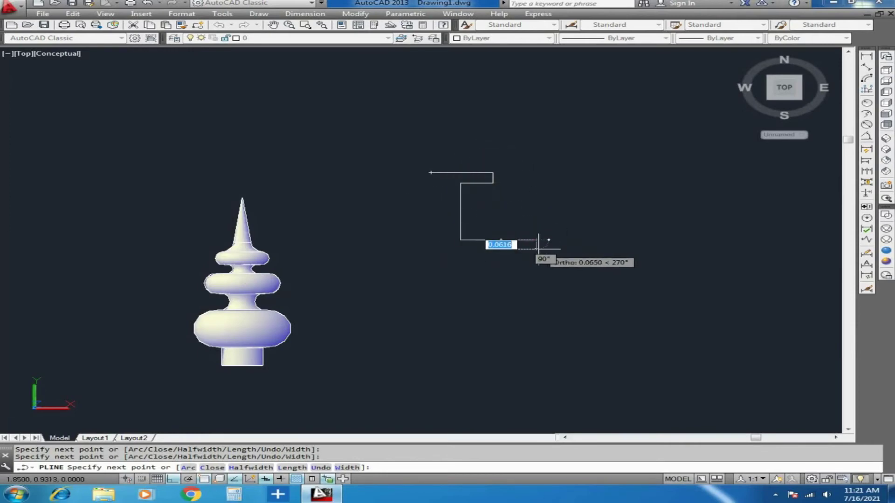
Step: Continue the polyline with a V-shaped notch at the arm's end, the arm's lower edge, the lower stem and a horizontal foot line
{"action": "key", "text": "F8"}
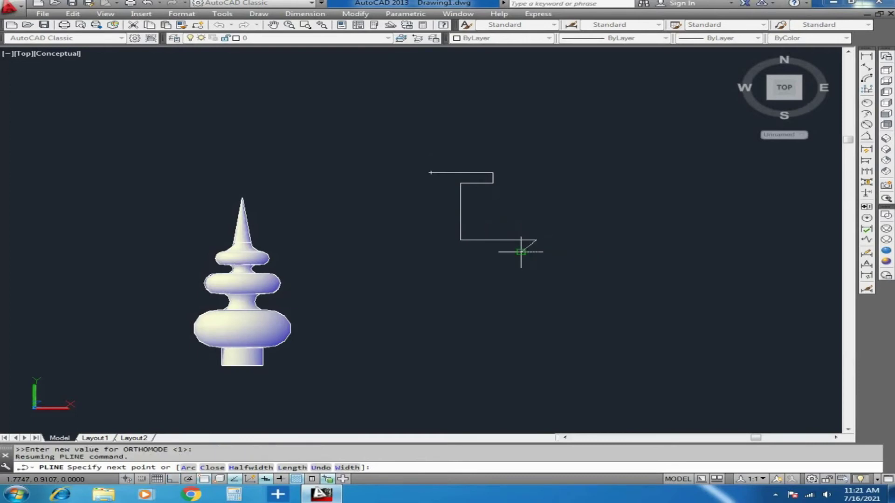
{"action": "left_click", "coordinate": [522, 252]}
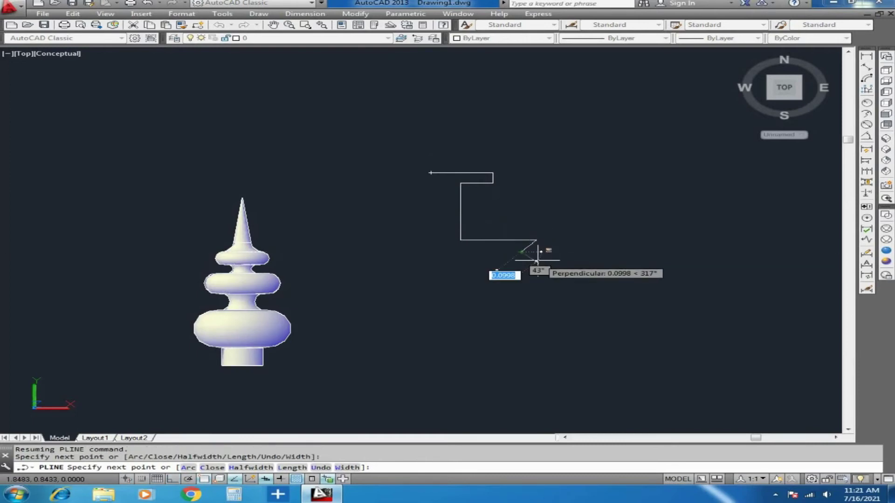
{"action": "left_click", "coordinate": [535, 259]}
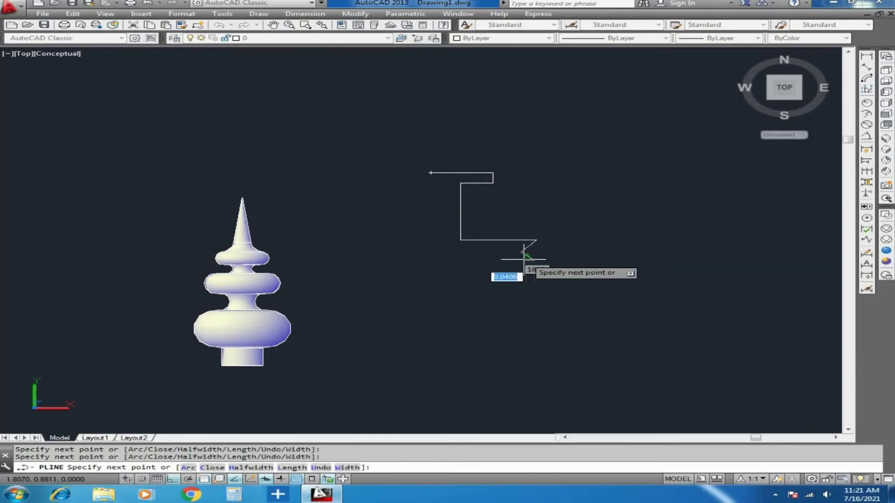
{"action": "left_click", "coordinate": [457, 259]}
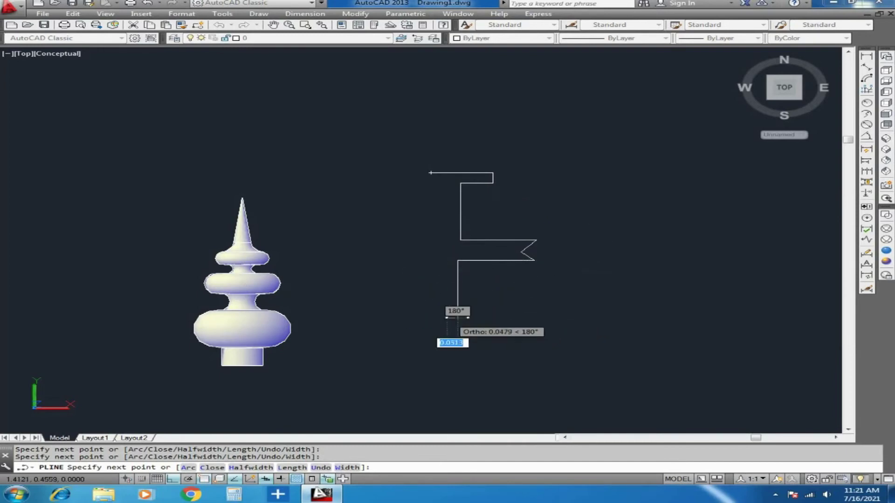
{"action": "left_click", "coordinate": [414, 319]}
{"action": "key", "text": "Escape"}
Step: Draw a vertical polyline from the start of the stepped profile's upper edge down to its foot line
{"action": "type", "text": "P"}
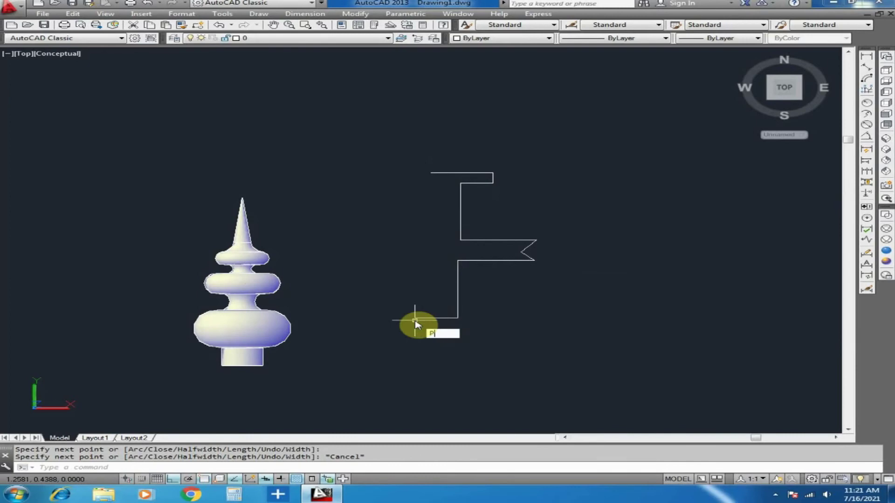
{"action": "type", "text": "L"}
{"action": "key", "text": "Return"}
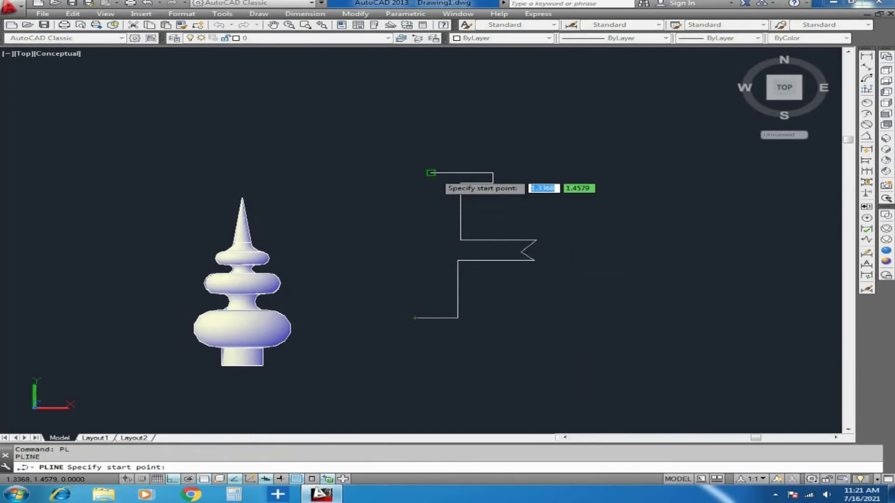
{"action": "left_click", "coordinate": [431, 172]}
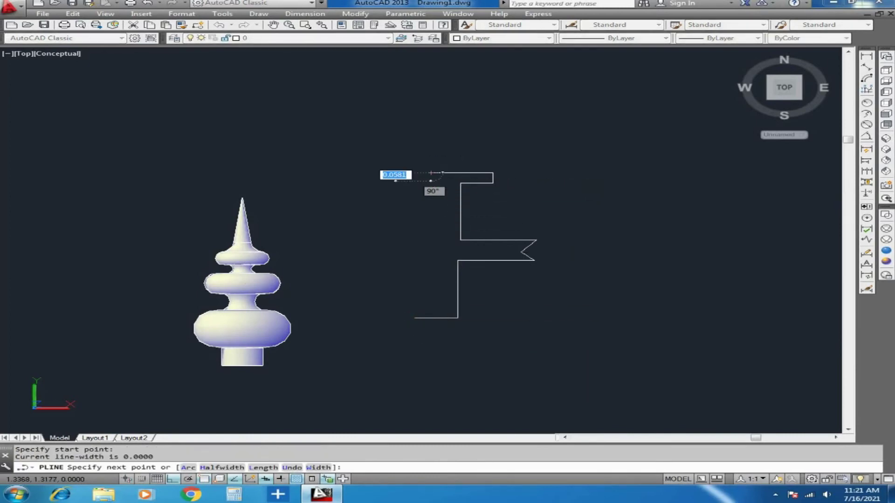
{"action": "left_click", "coordinate": [431, 317]}
{"action": "key", "text": "Escape"}
Step: Trim the part of the foot line that sticks out beyond the vertical axis line
{"action": "type", "text": "TR"}
{"action": "key", "text": "Return"}
{"action": "key", "text": "Return"}
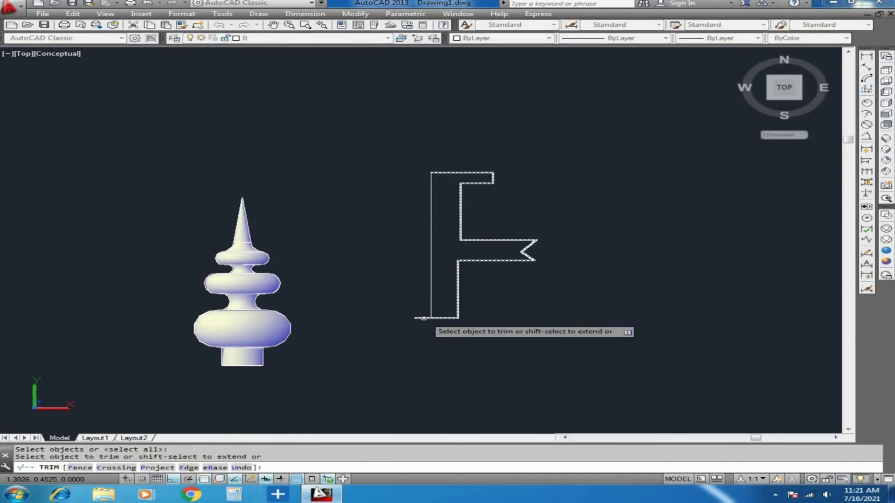
{"action": "key", "text": "Escape"}
Step: Convert the closed stepped profile with the notched arm into a region
{"action": "middle_click_drag", "start_coordinate": [446, 301], "coordinate": [447, 293]}
{"action": "type", "text": "REG"}
{"action": "key", "text": "Return"}
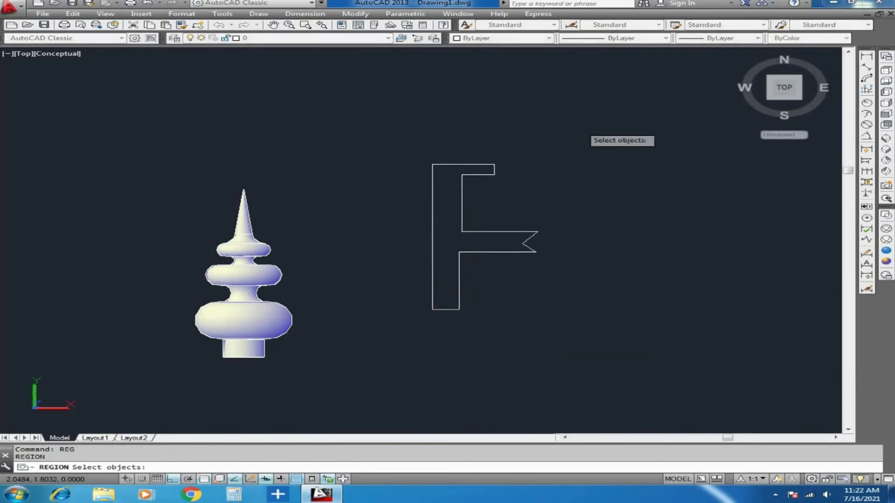
{"action": "left_click", "coordinate": [579, 108]}
{"action": "left_click", "coordinate": [399, 344]}
{"action": "key", "text": "Return"}
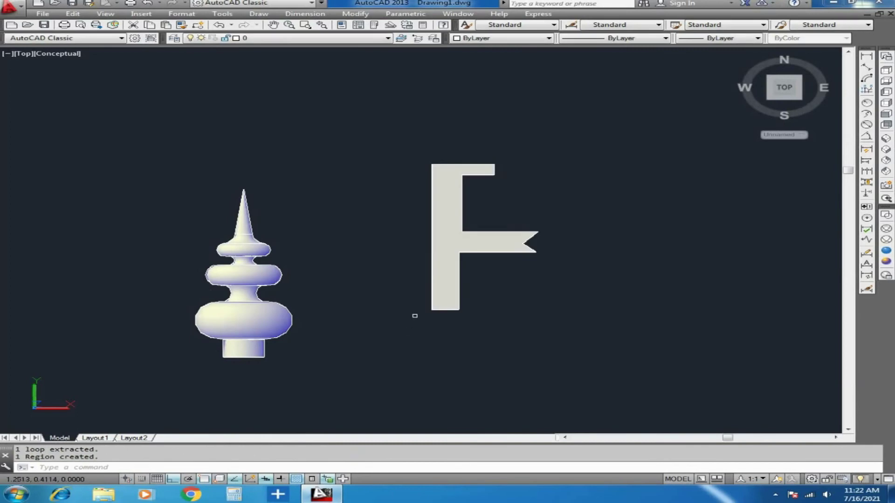
Step: Try to revolve the notched-arm region about an axis starting on its straight vertical edge
{"action": "key", "text": "Escape"}
{"action": "type", "text": "REV"}
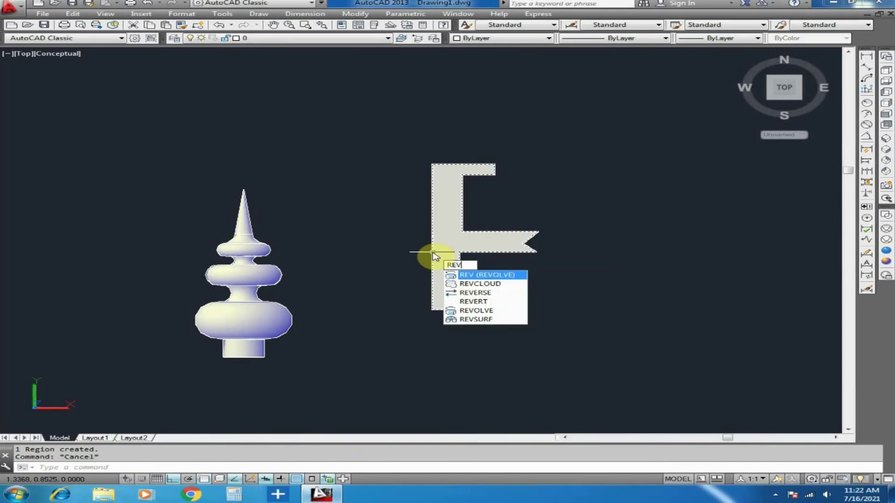
{"action": "key", "text": "Return"}
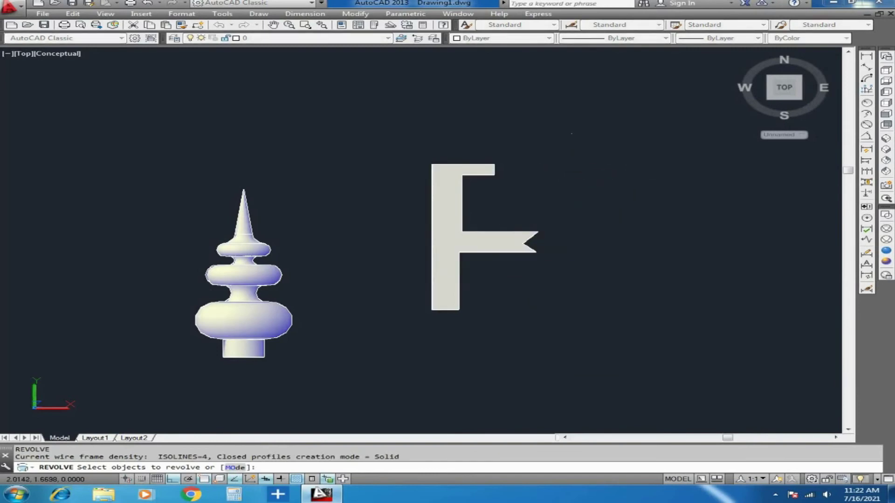
{"action": "left_click", "coordinate": [572, 134]}
{"action": "left_click", "coordinate": [420, 330]}
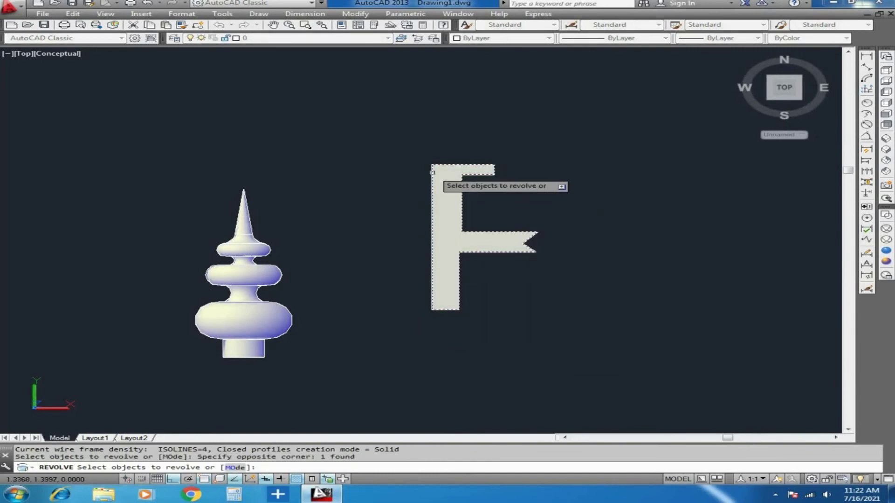
{"action": "key", "text": "Return"}
{"action": "left_click", "coordinate": [432, 200]}
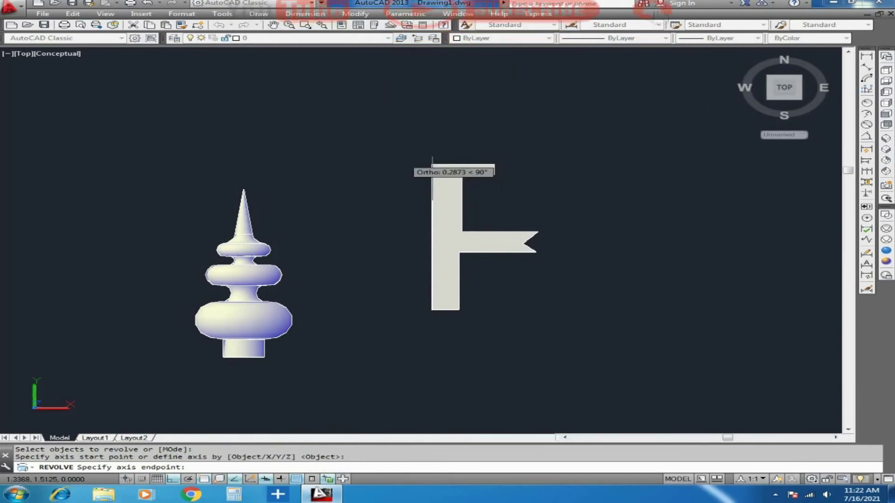
{"action": "middle_click_drag", "start_coordinate": [379, 190], "coordinate": [383, 112], "text": "shift"}
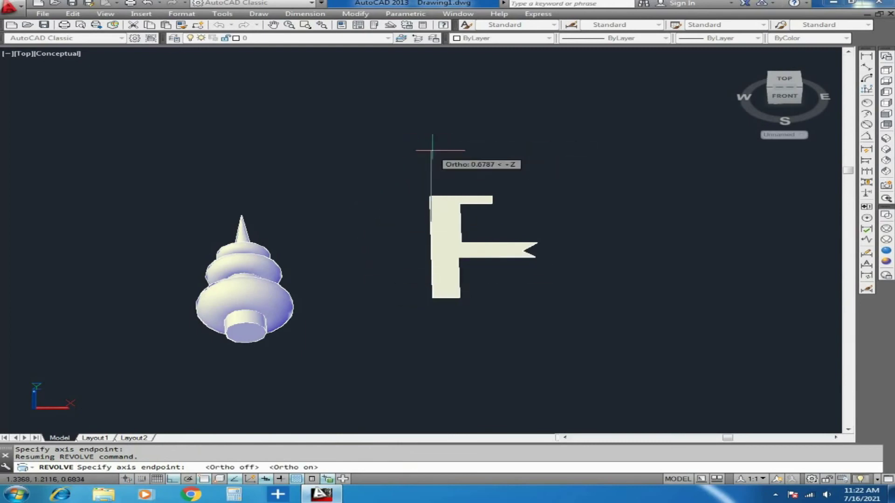
{"action": "middle_click_drag", "start_coordinate": [429, 196], "coordinate": [430, 264], "text": "shift"}
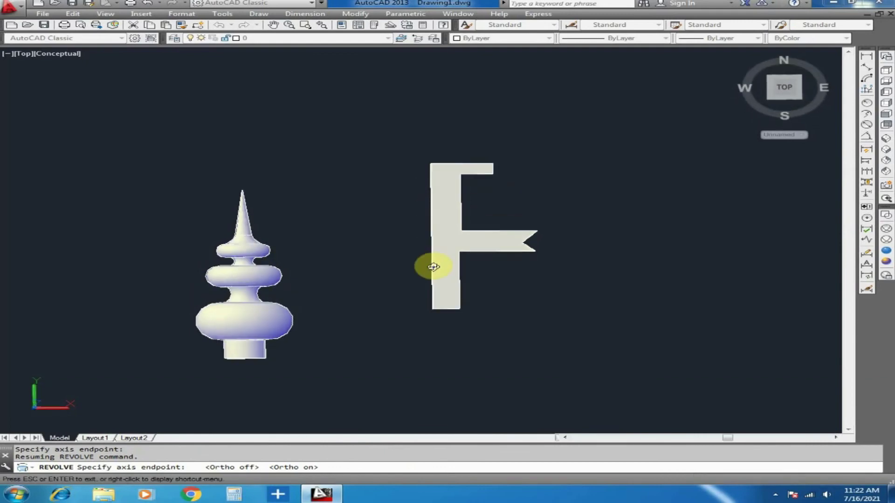
{"action": "left_click", "coordinate": [435, 131]}
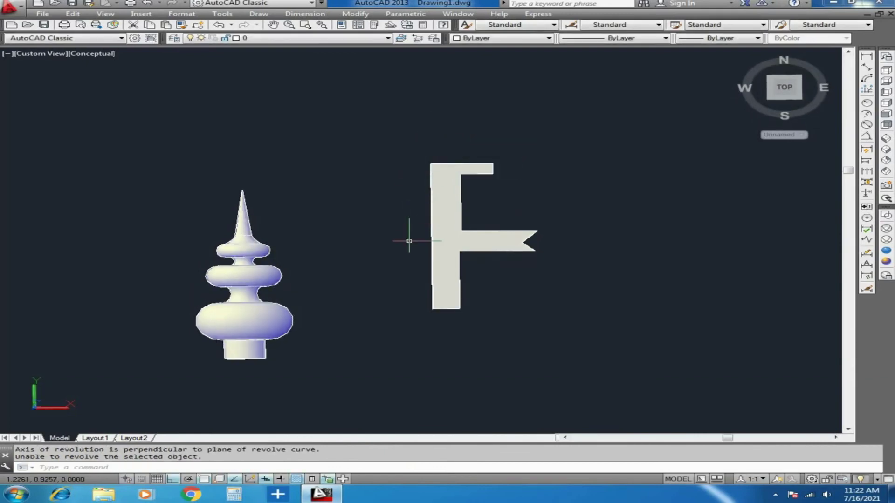
Step: Revolve the notched-arm region 360 degrees about its straight vertical edge
{"action": "type", "text": "RE"}
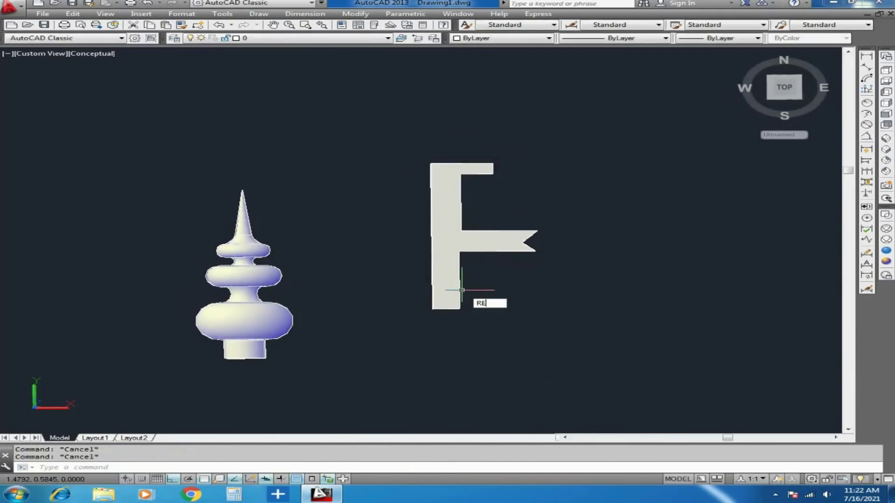
{"action": "type", "text": "V"}
{"action": "key", "text": "Return"}
{"action": "left_click", "coordinate": [554, 127]}
{"action": "left_click", "coordinate": [390, 334]}
{"action": "key", "text": "Return"}
{"action": "left_click", "coordinate": [428, 246]}
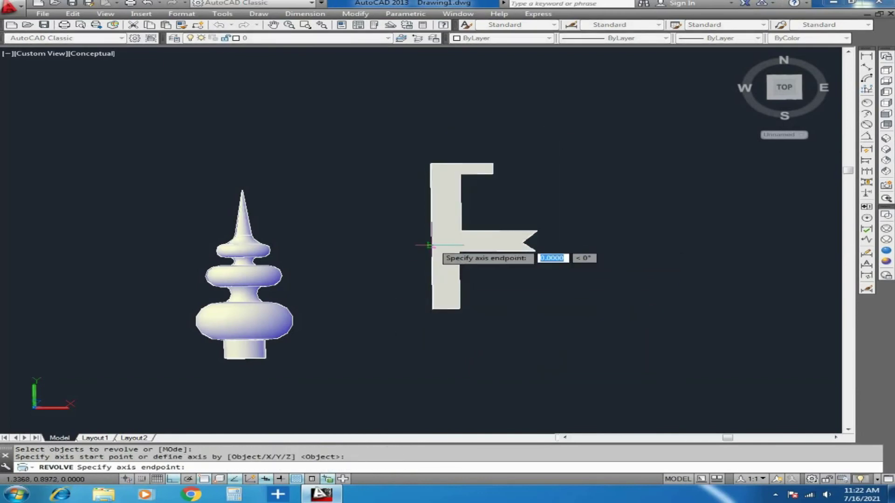
{"action": "left_click", "coordinate": [426, 135]}
{"action": "middle_click_drag", "start_coordinate": [400, 353], "coordinate": [422, 214], "text": "shift"}
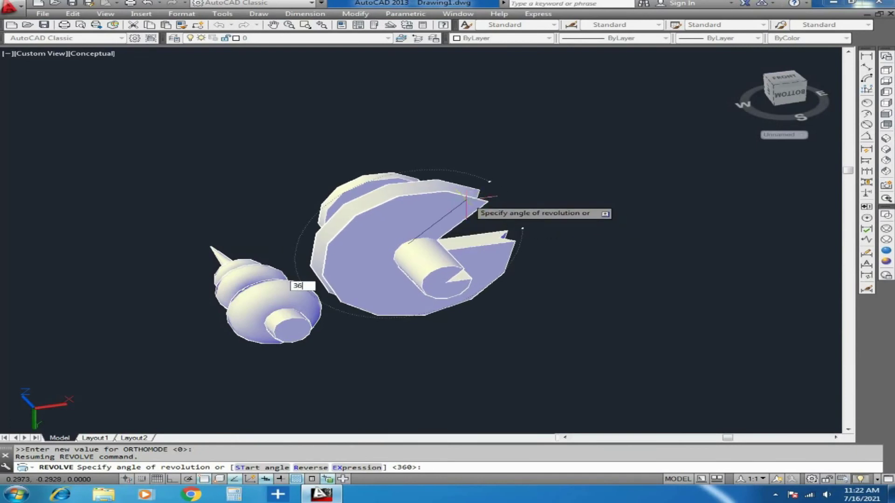
{"action": "key", "text": "Return"}
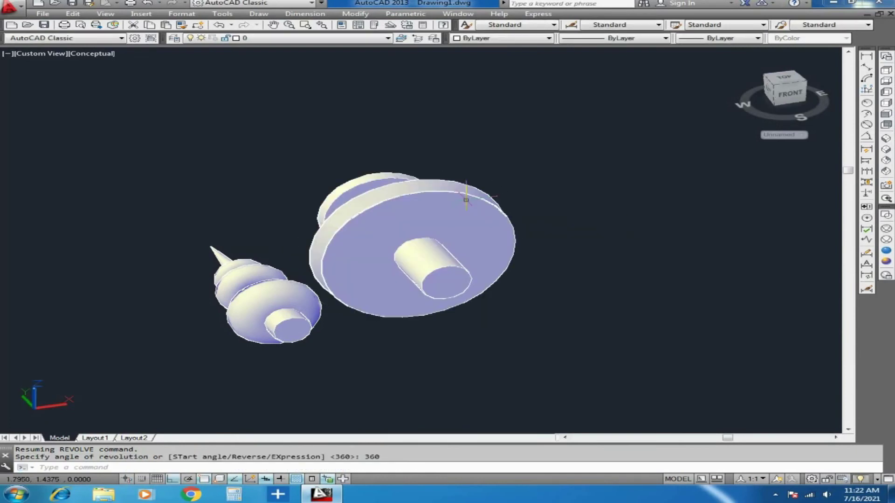
Step: Examine both revolved solids from several sides, including the grooved disc and the stem ends, and return to the top view
{"action": "middle_click_drag", "start_coordinate": [473, 260], "coordinate": [585, 206], "text": "shift"}
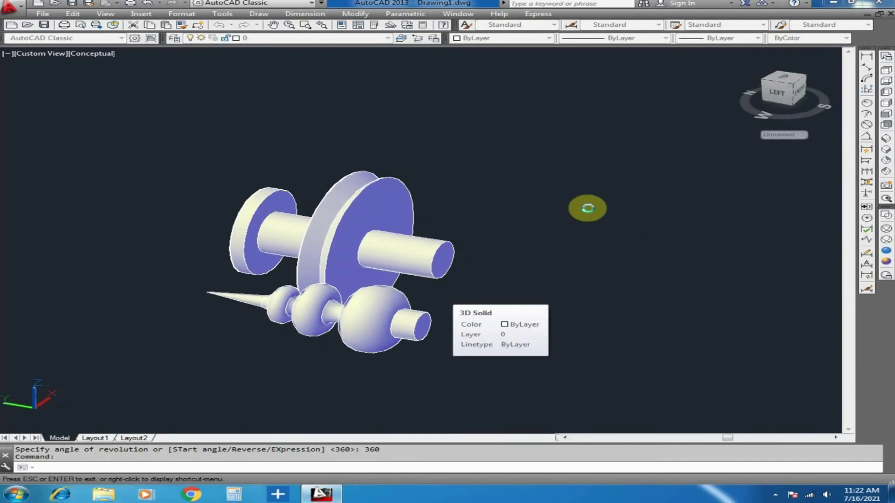
{"action": "middle_click_drag", "start_coordinate": [293, 305], "coordinate": [385, 311], "text": "shift"}
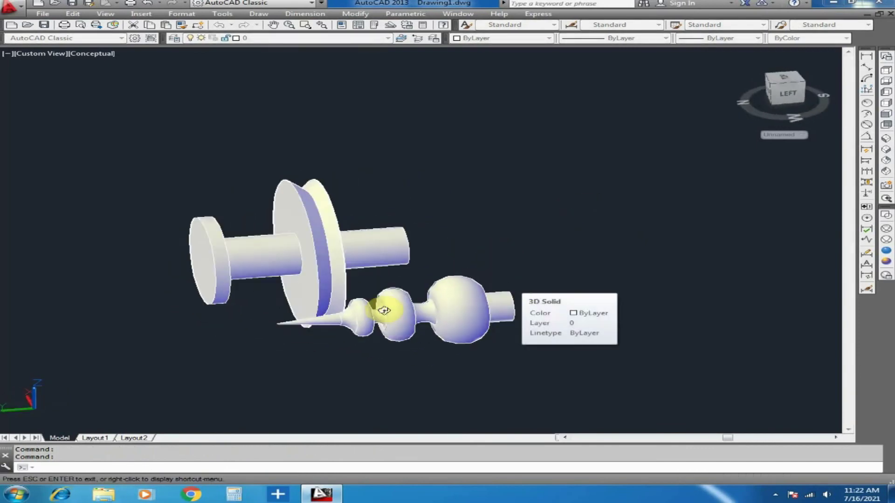
{"action": "middle_click_drag", "start_coordinate": [268, 262], "coordinate": [535, 334], "text": "shift"}
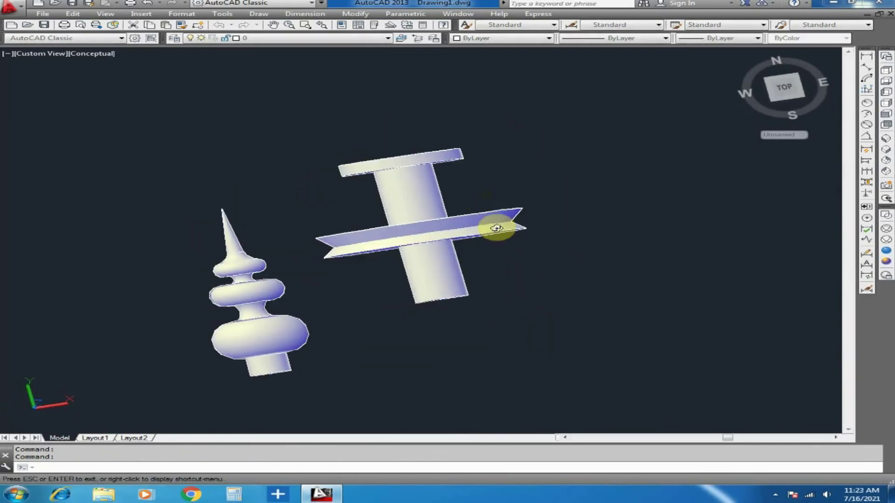
{"action": "middle_click_drag", "start_coordinate": [495, 225], "coordinate": [453, 214], "text": "shift"}
{"action": "middle_click_drag", "start_coordinate": [485, 133], "coordinate": [336, 200], "text": "shift"}
{"action": "middle_click_drag", "start_coordinate": [282, 272], "coordinate": [196, 235], "text": "shift"}
{"action": "middle_click_drag", "start_coordinate": [357, 268], "coordinate": [395, 381], "text": "shift"}
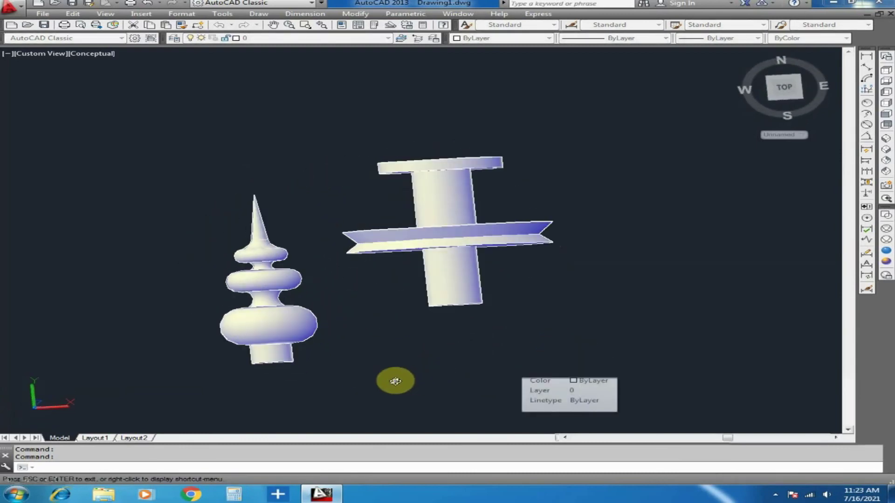
{"action": "left_click", "coordinate": [886, 71]}
Step: Move the grooved-disc solid straight down until its base is level with the base of the pointed spindle
{"action": "scroll", "coordinate": [303, 289], "scroll_direction": "down", "scroll_amount": 2}
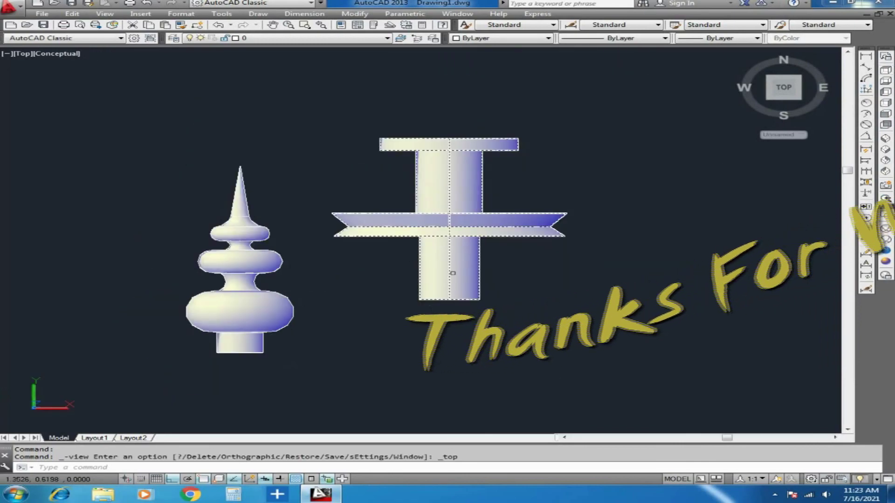
{"action": "middle_click_drag", "start_coordinate": [405, 296], "coordinate": [392, 283]}
{"action": "type", "text": "m"}
{"action": "key", "text": "Return"}
{"action": "left_click", "coordinate": [533, 253]}
{"action": "left_click", "coordinate": [427, 302]}
{"action": "key", "text": "Return"}
{"action": "left_click", "coordinate": [485, 328]}
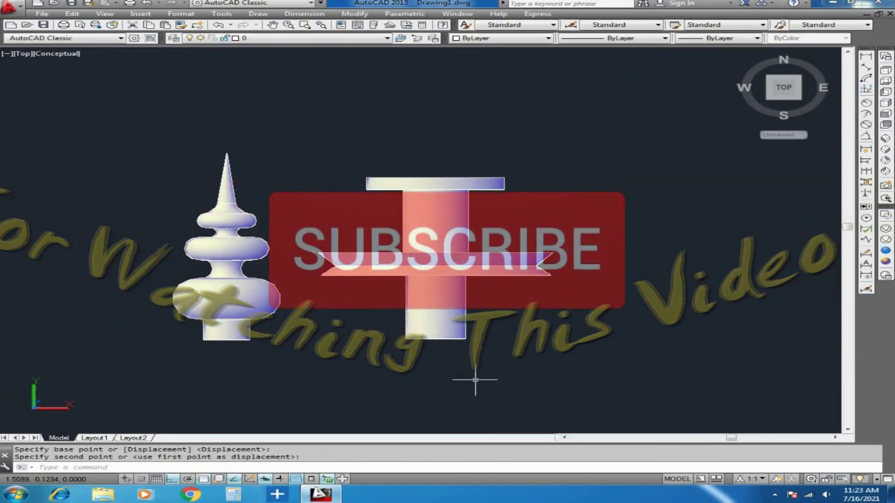
{"action": "key", "text": "Escape"}
{"action": "key", "text": "Escape"}
Step: Move the grooved-disc solid horizontally a short distance farther away from the pointed spindle
{"action": "type", "text": "m"}
{"action": "key", "text": "Return"}
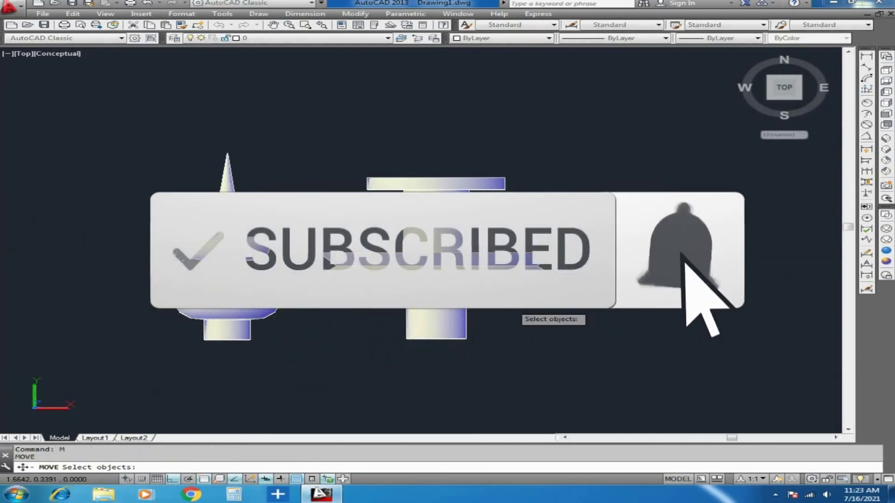
{"action": "left_click", "coordinate": [474, 343]}
{"action": "left_click", "coordinate": [431, 324]}
{"action": "key", "text": "Return"}
{"action": "left_click", "coordinate": [327, 381]}
{"action": "left_click", "coordinate": [372, 375]}
{"action": "middle_click_drag", "start_coordinate": [372, 351], "coordinate": [402, 351]}
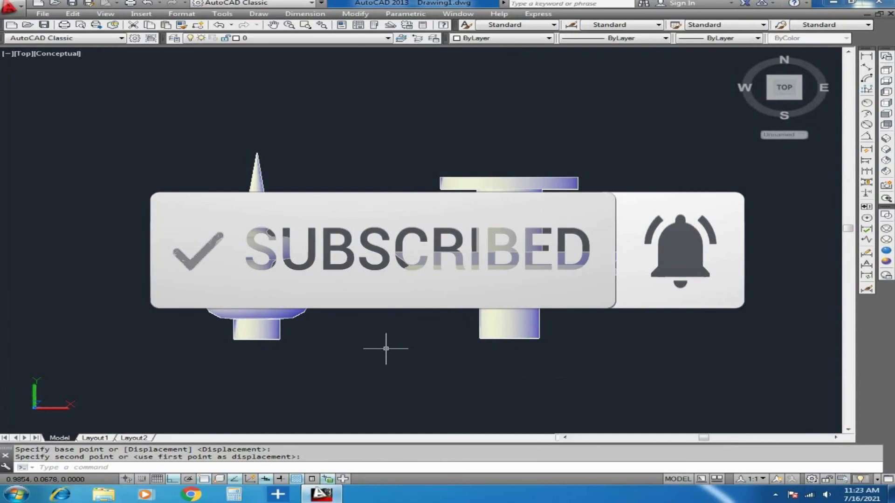